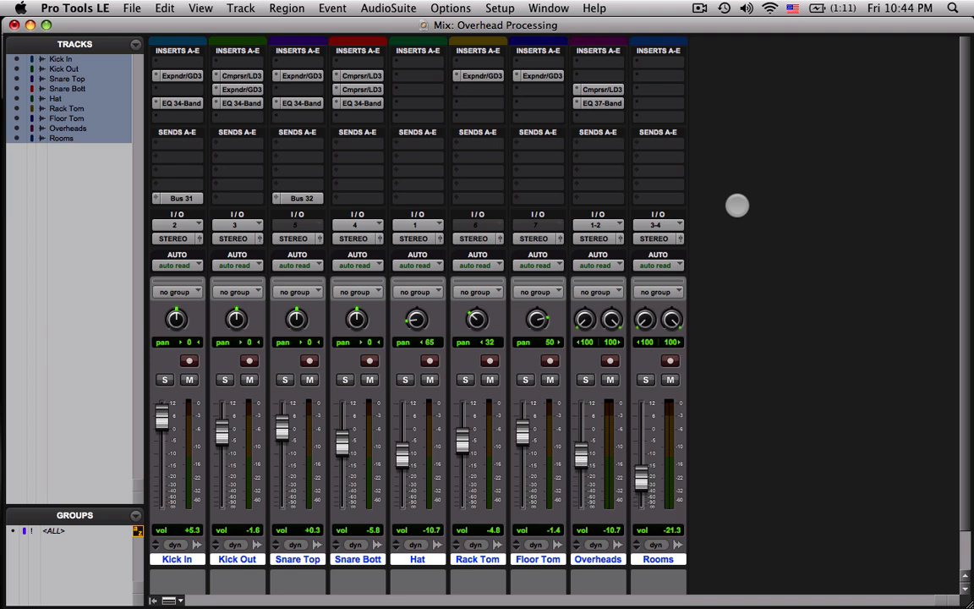
# Audition the Hat track soloed and at different levels in the full mix, and set its volume to -5.5 dB.
pyautogui.click(405, 381)
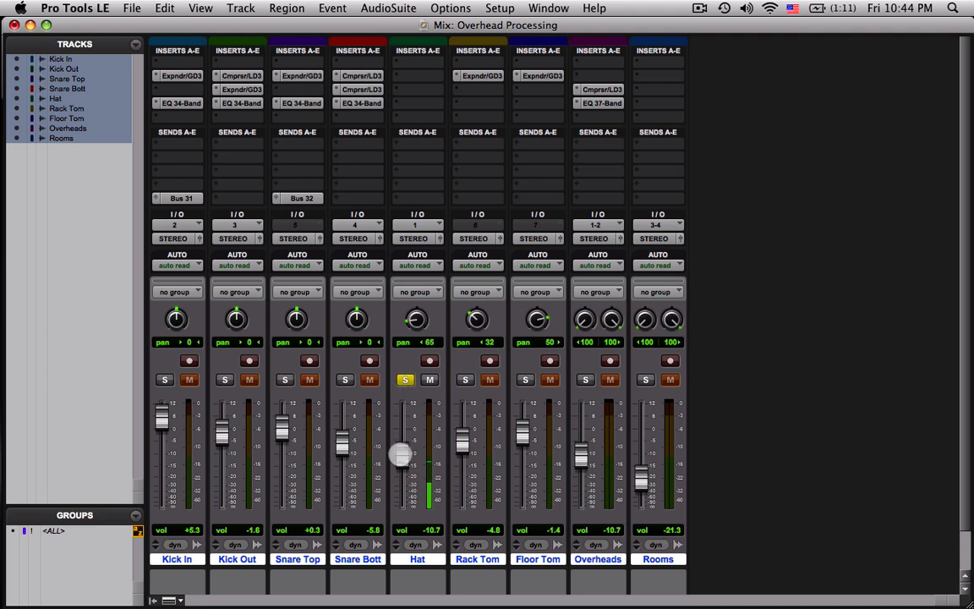
pyautogui.moveTo(400, 452)
pyautogui.mouseDown()
pyautogui.moveTo(399, 426)
pyautogui.moveTo(406, 462)
pyautogui.mouseUp()
pyautogui.click(412, 380)
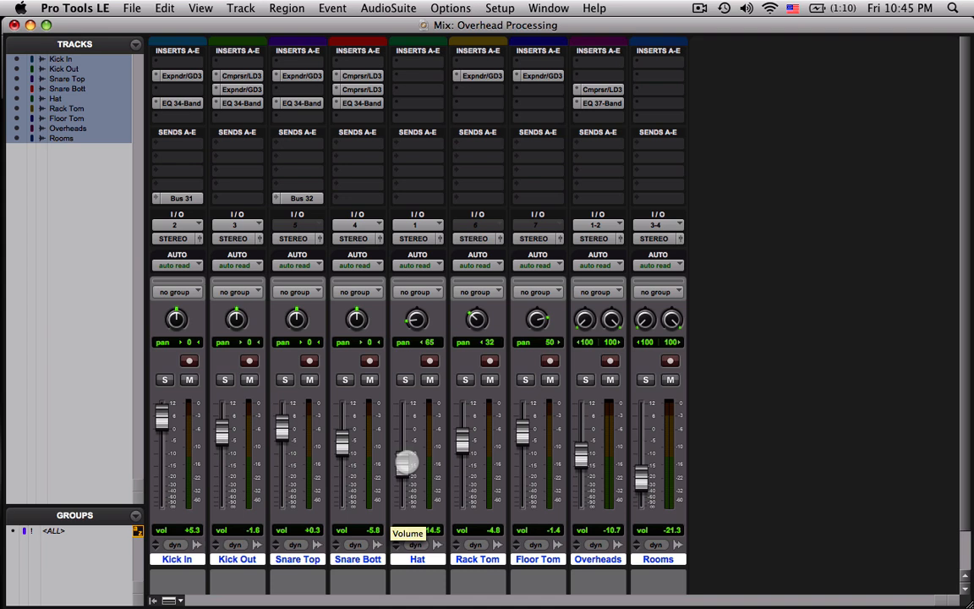
pyautogui.moveTo(405, 461); pyautogui.dragTo(406, 467)
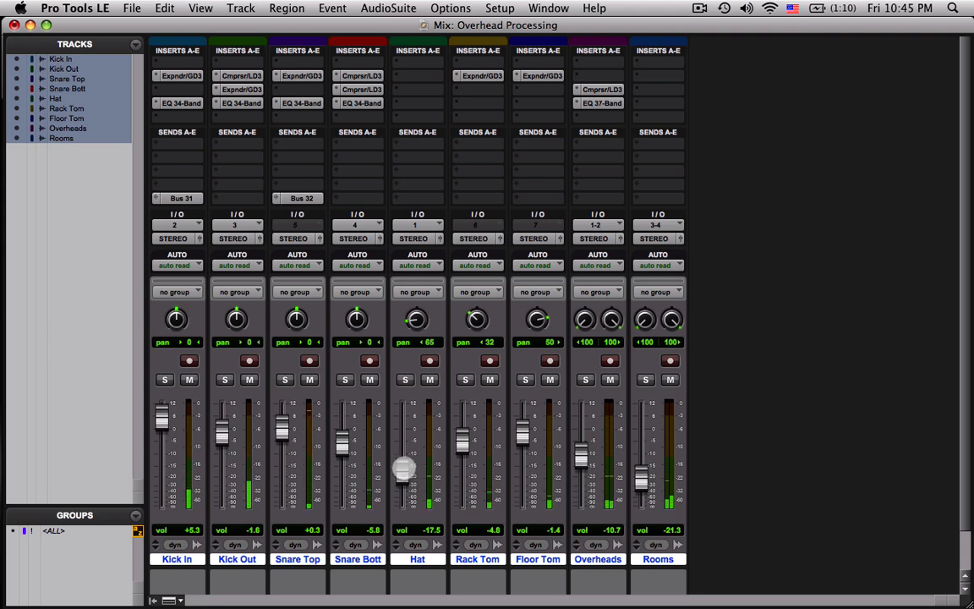
pyautogui.moveTo(403, 469); pyautogui.dragTo(403, 435)
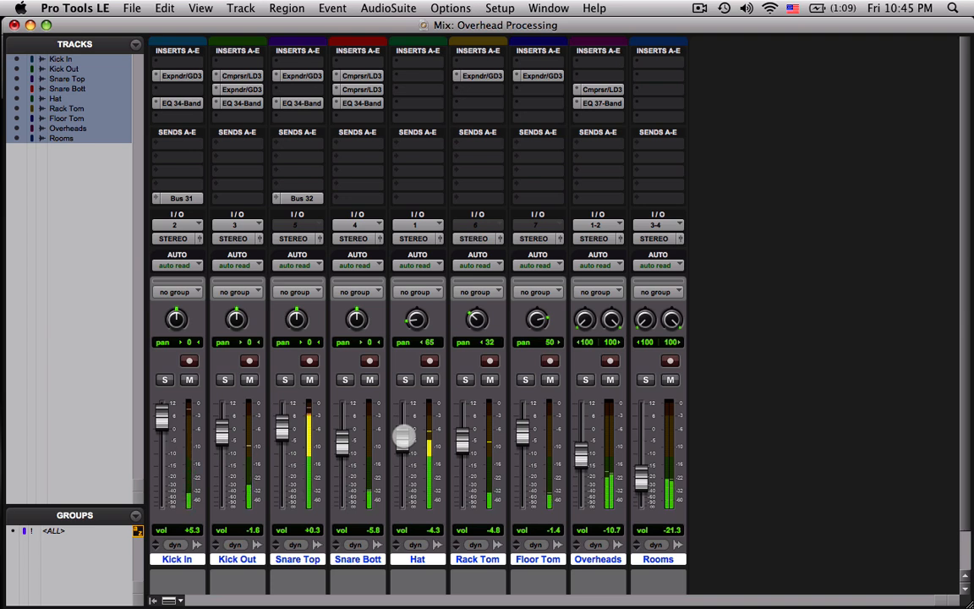
pyautogui.moveTo(404, 436); pyautogui.dragTo(404, 436)
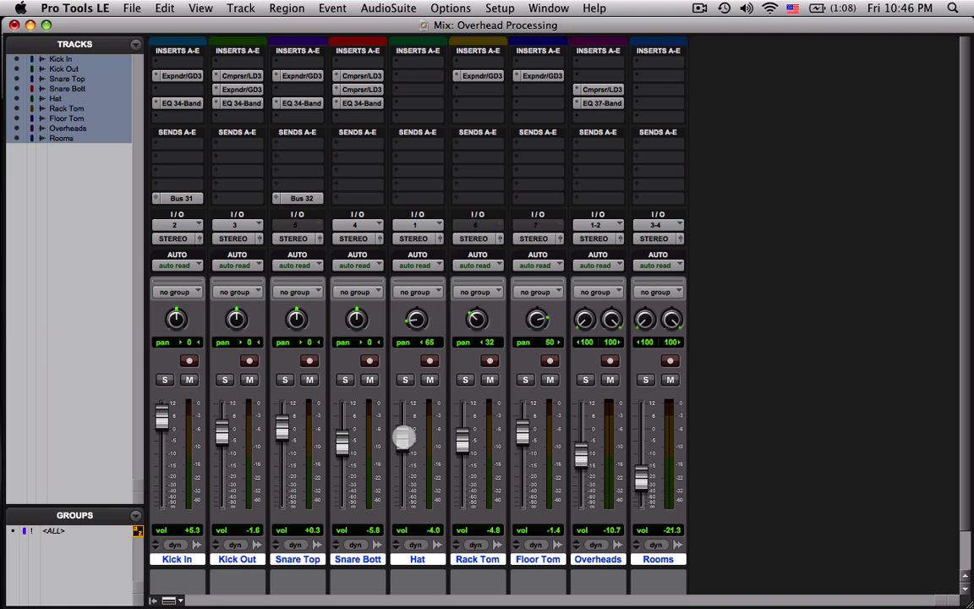
pyautogui.moveTo(404, 437); pyautogui.dragTo(403, 439)
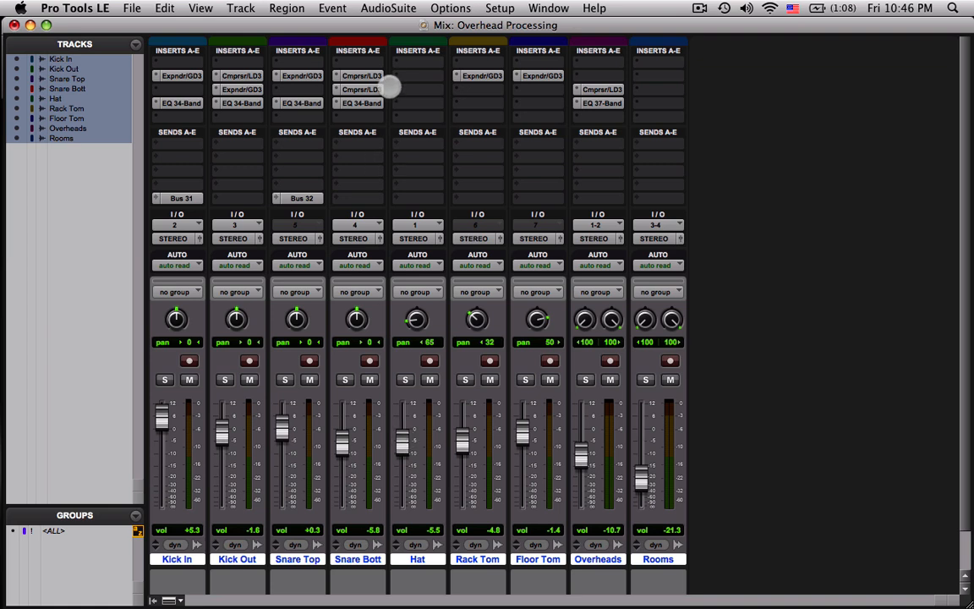
# Insert a mono Compressor/Limiter Dyn 3 in the Hat track's second insert slot and move its window off the Hat channel.
pyautogui.click(397, 77)
pyautogui.moveTo(411, 100)
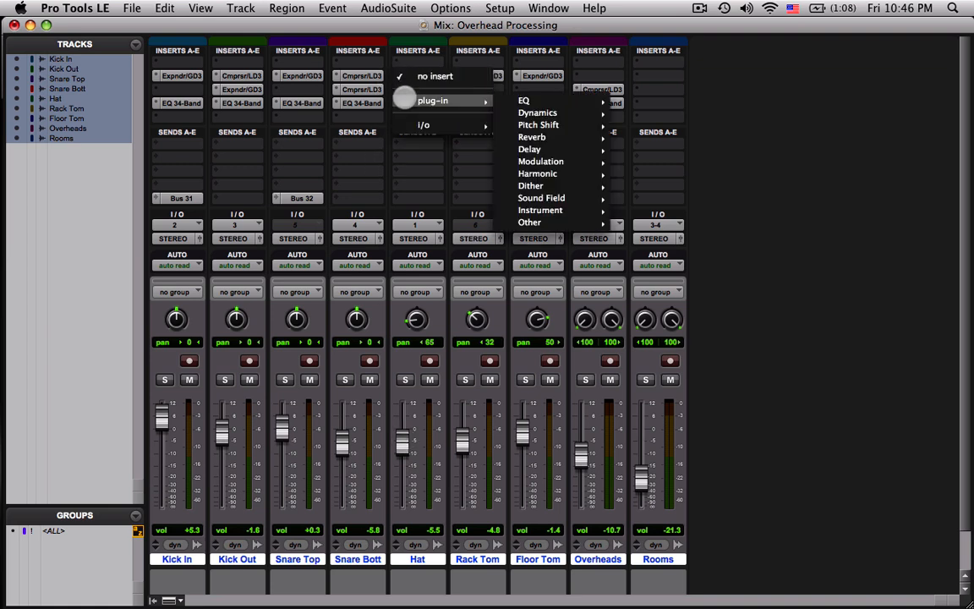
pyautogui.moveTo(553, 110)
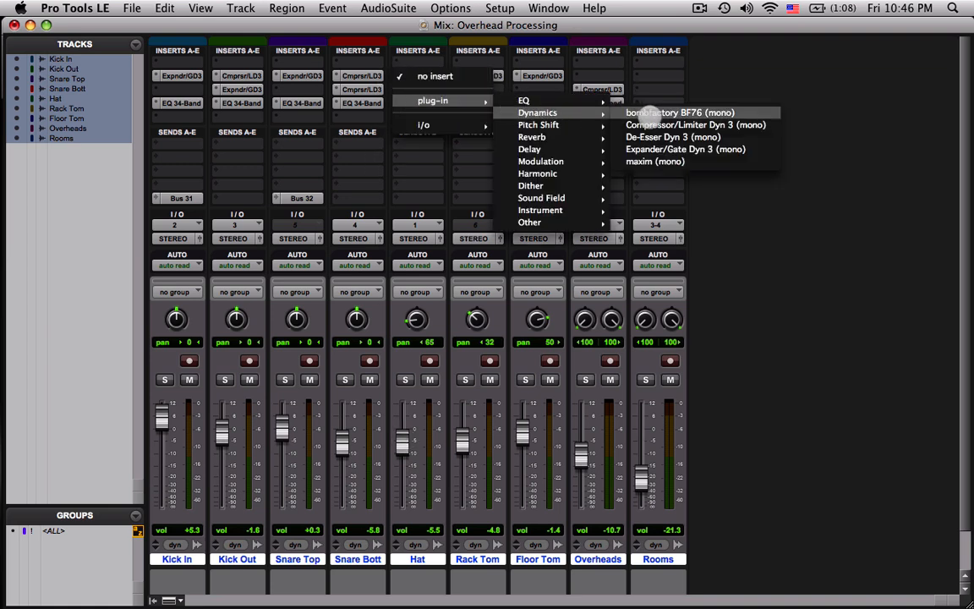
pyautogui.click(655, 124)
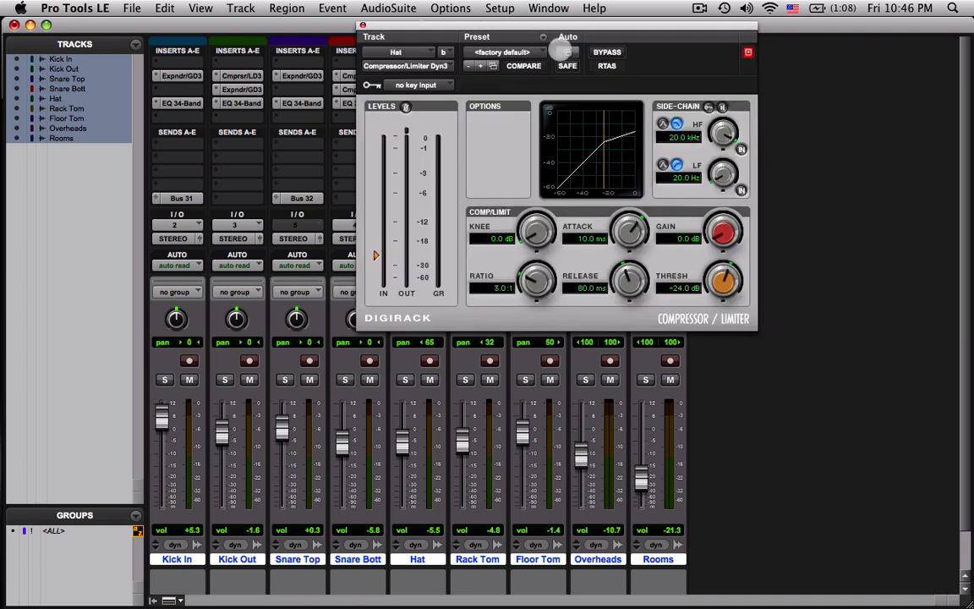
pyautogui.moveTo(559, 27); pyautogui.dragTo(753, 33)
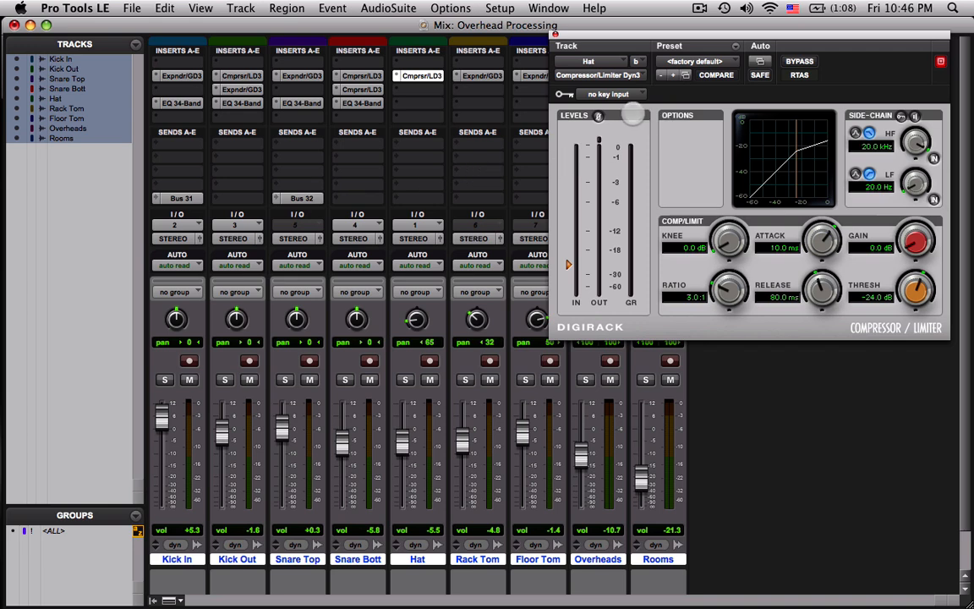
# Set the Hat compressor's key input to Bus 32.
pyautogui.click(573, 94)
pyautogui.moveTo(623, 130)
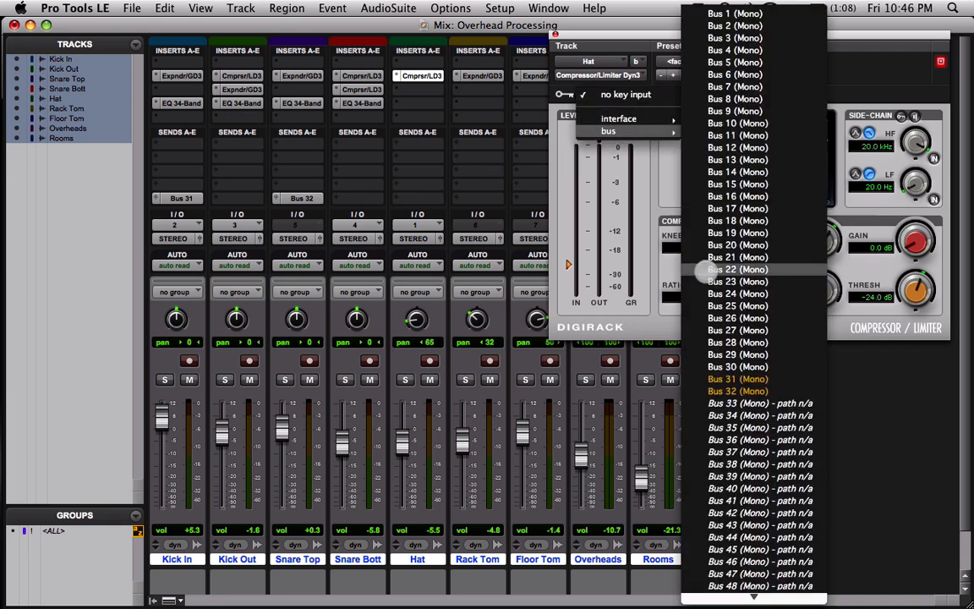
pyautogui.click(727, 391)
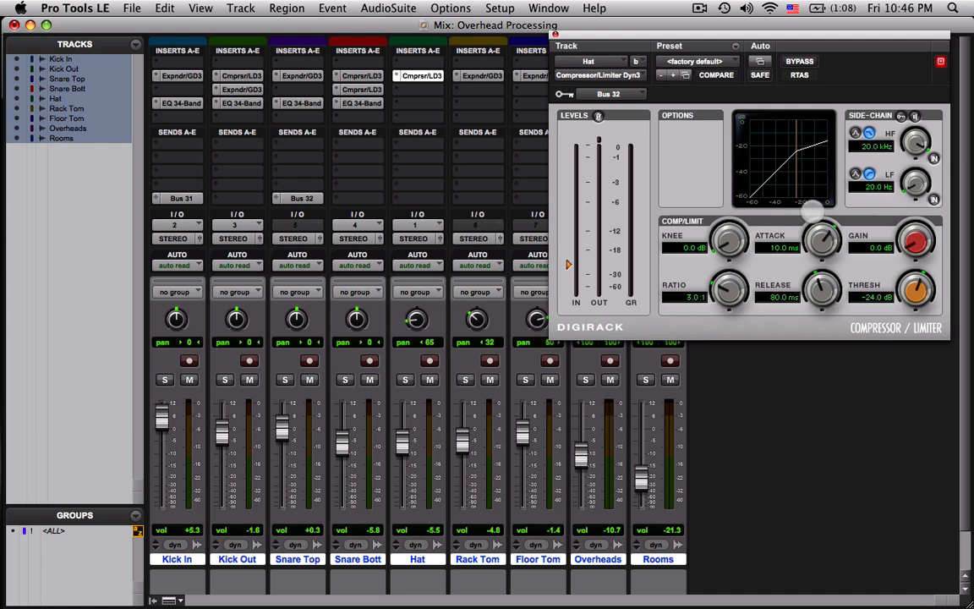
# Set the Hat compressor's attack to 10.0 us and release to 25.7 ms, and enable its external side-chain key.
pyautogui.moveTo(821, 241); pyautogui.dragTo(825, 345)
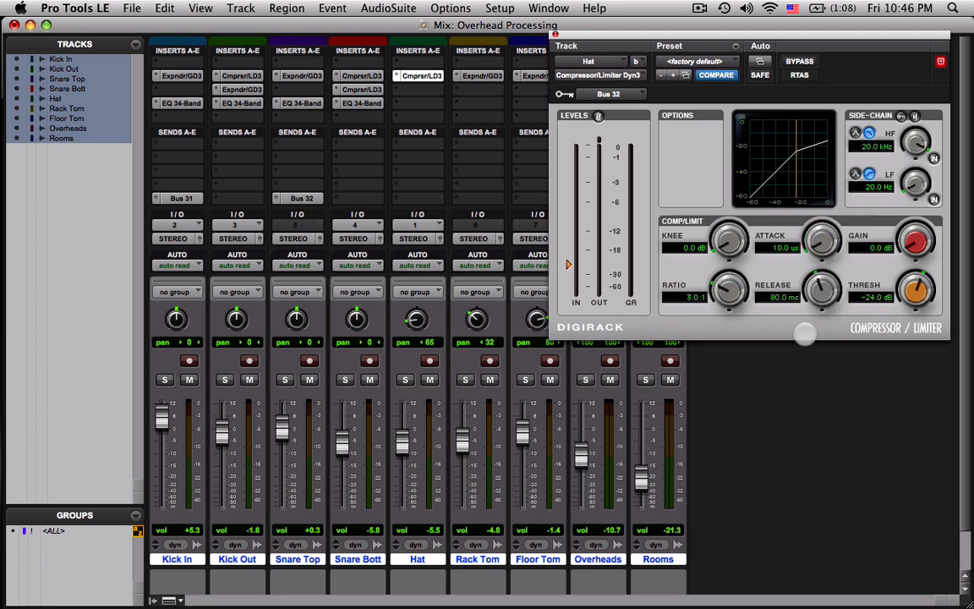
pyautogui.moveTo(820, 290); pyautogui.dragTo(814, 317)
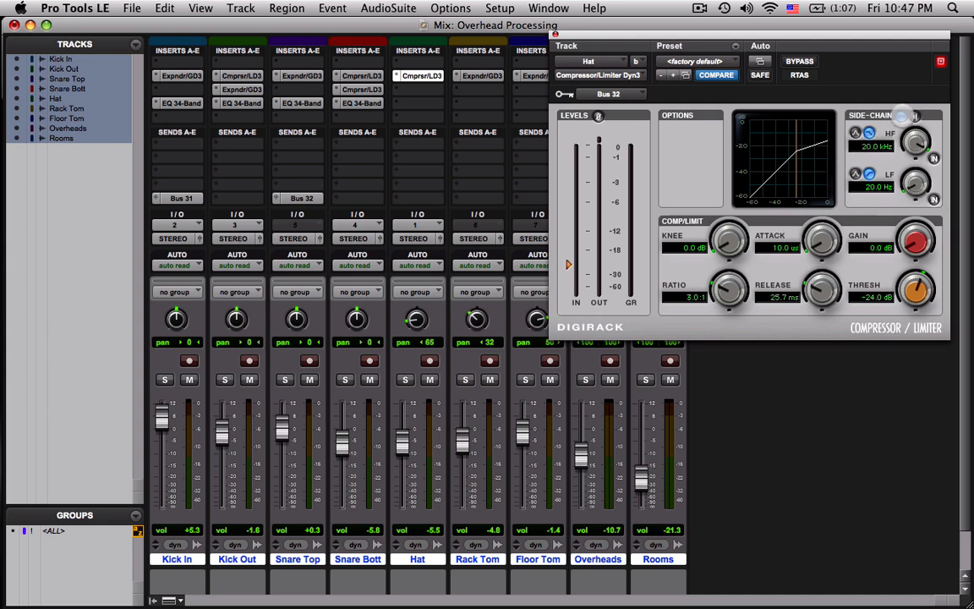
pyautogui.click(900, 115)
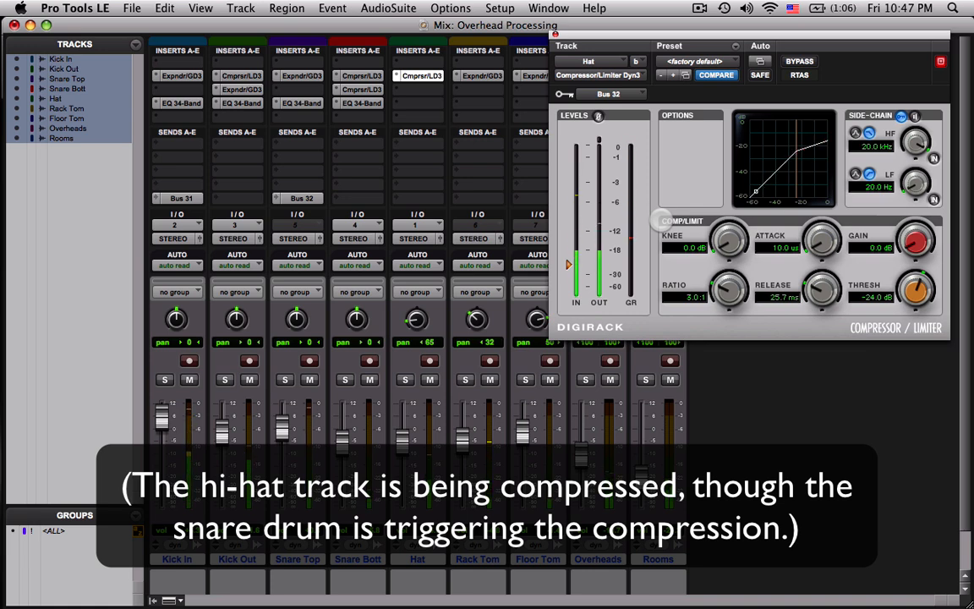
# Compare the Hat sound during playback with the compressor bypassed and active.
pyautogui.click(797, 61)
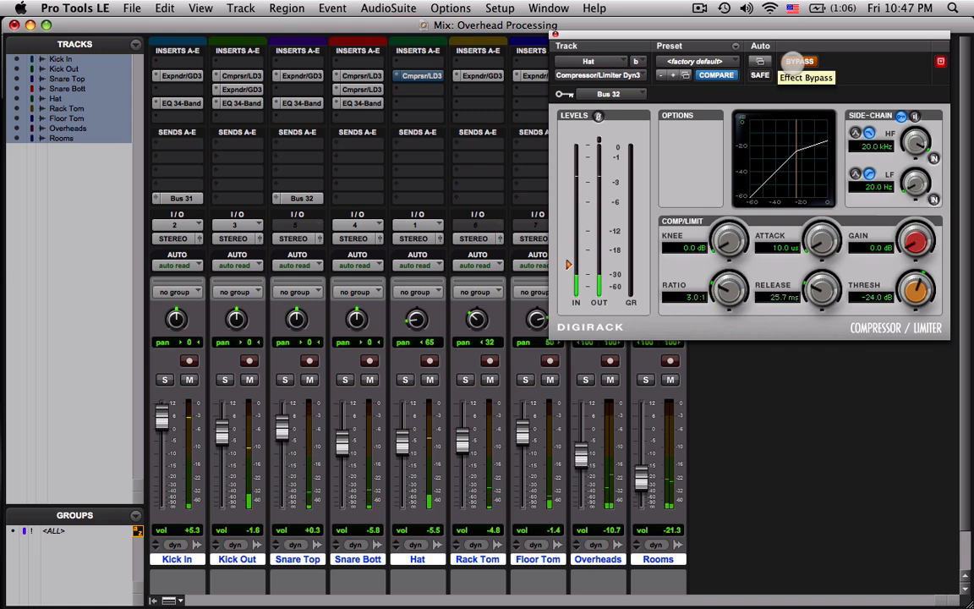
pyautogui.click(795, 62)
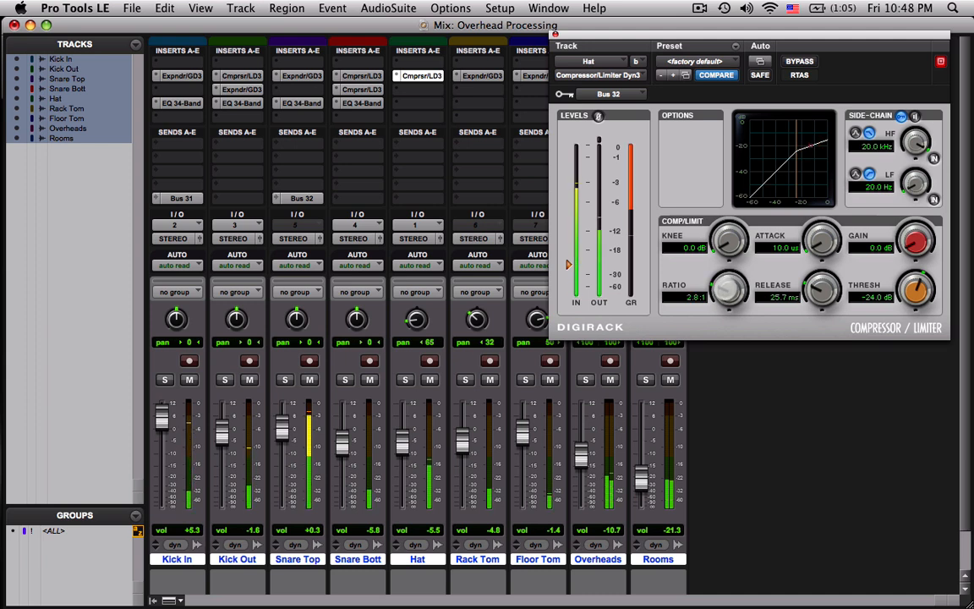
# Set the Hat compressor's ratio to 1.6:1 and the Hat track's volume to -4.9 dB.
pyautogui.moveTo(728, 292); pyautogui.dragTo(725, 309)
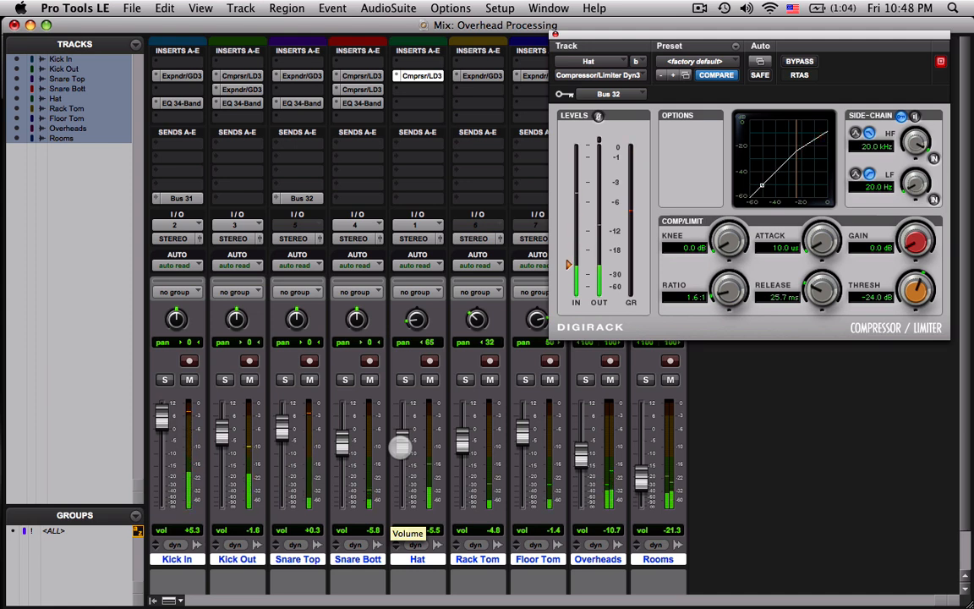
pyautogui.moveTo(401, 446); pyautogui.dragTo(402, 442)
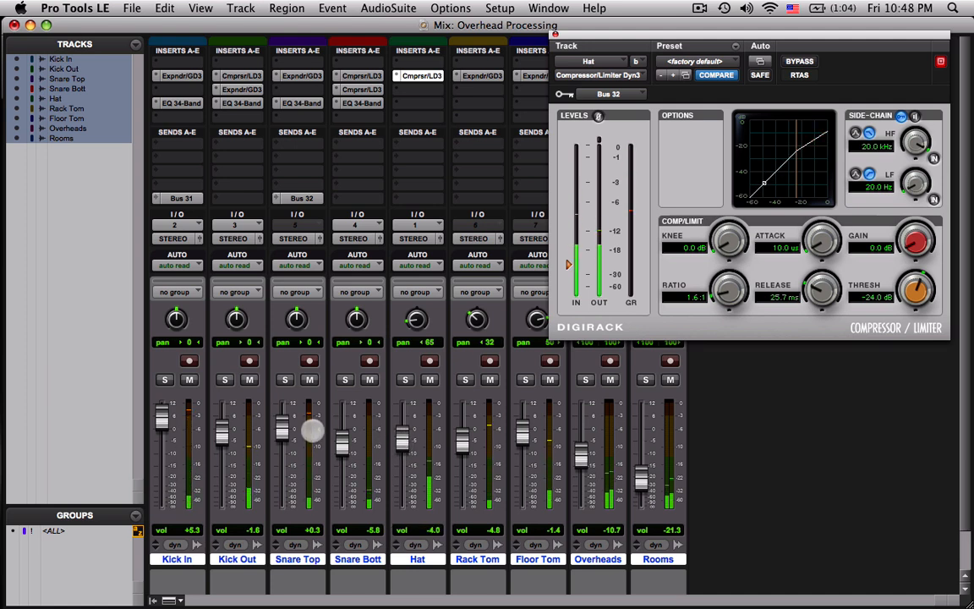
pyautogui.moveTo(407, 441); pyautogui.dragTo(407, 444)
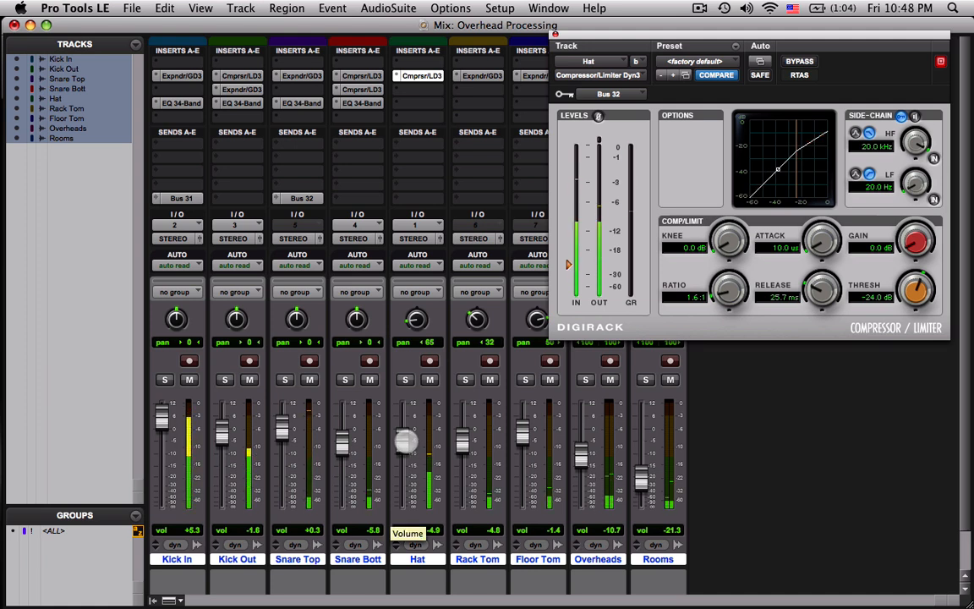
# Solo the Hat track, insert a mono EQ 3 4-Band in its third insert slot, and bring the whole EQ window into view.
pyautogui.click(404, 379)
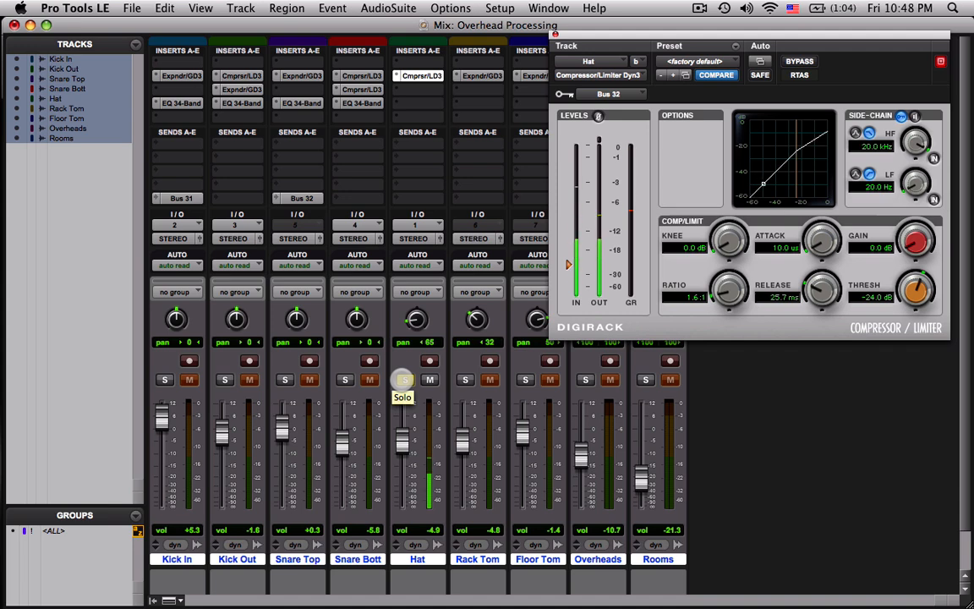
pyautogui.click(403, 380)
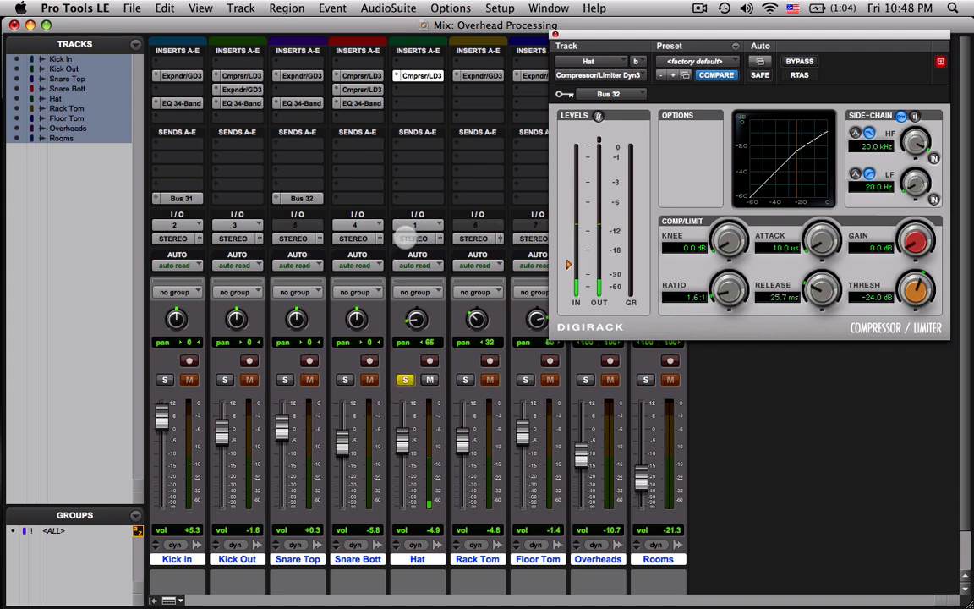
pyautogui.click(399, 90)
pyautogui.moveTo(486, 113)
pyautogui.moveTo(521, 114)
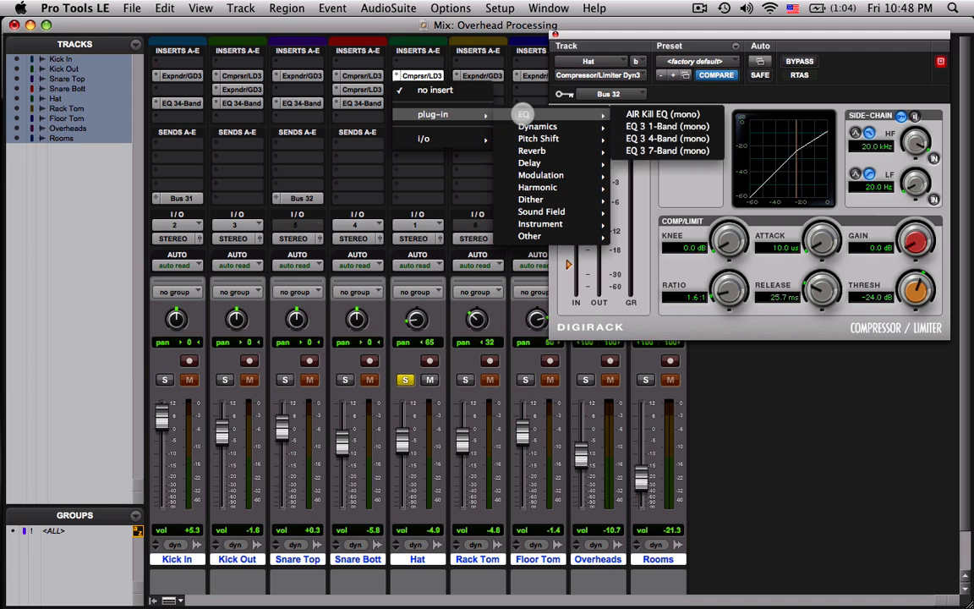
pyautogui.click(643, 138)
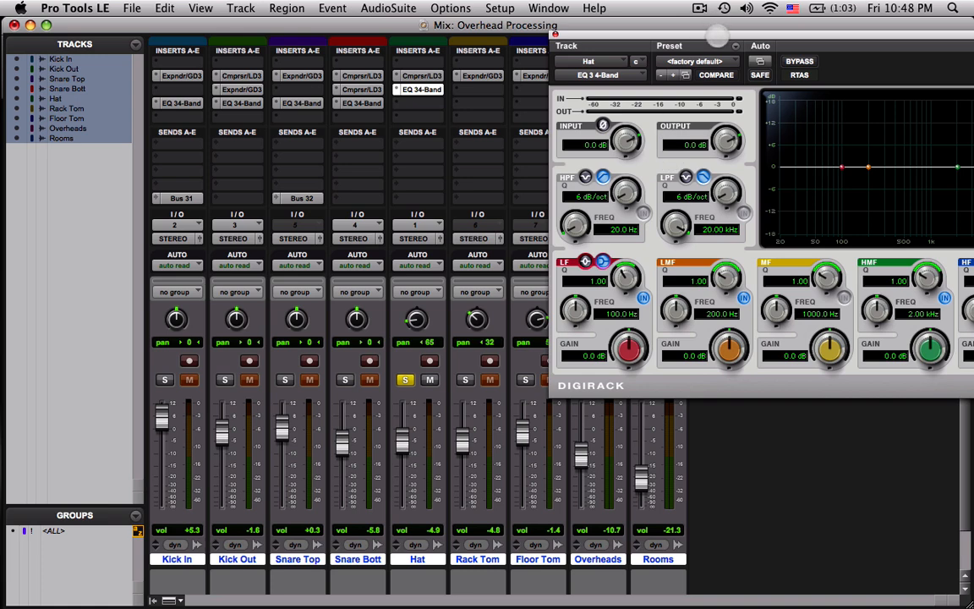
pyautogui.moveTo(645, 38); pyautogui.dragTo(605, 36)
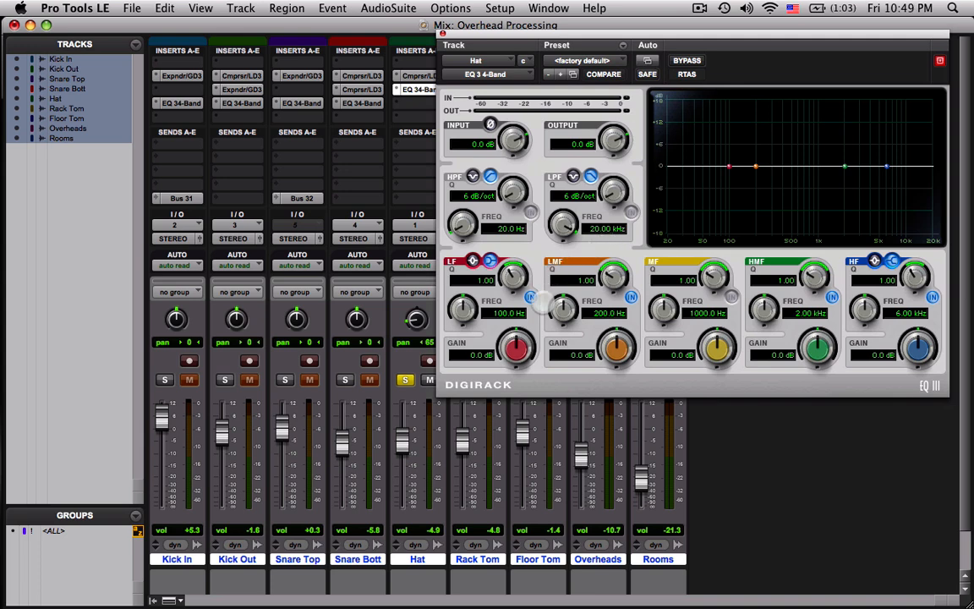
# Turn off the Hat EQ's LF and LMF bands and enable the high-pass filter at 462.2 Hz during playback.
pyautogui.click(530, 297)
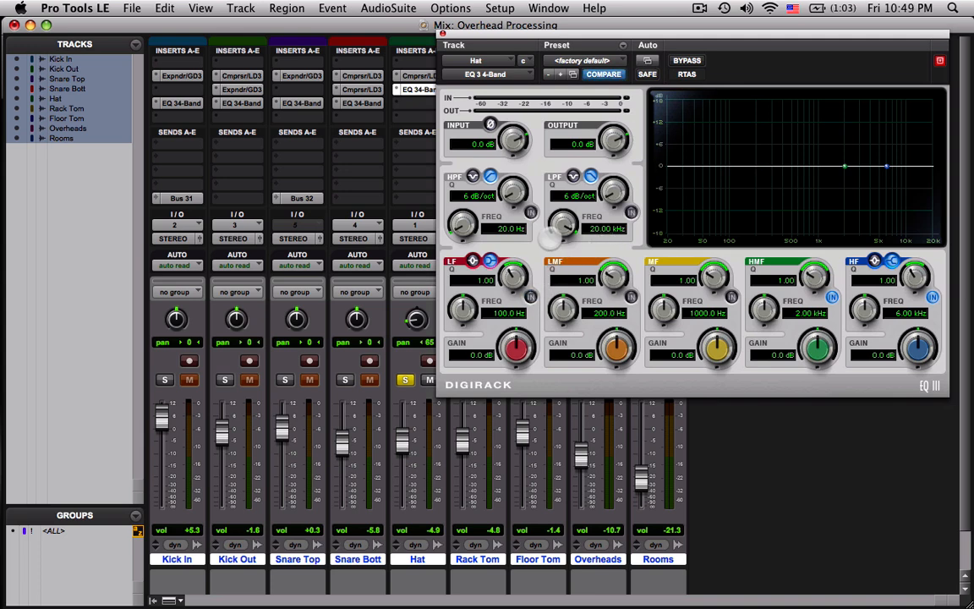
pyautogui.click(530, 212)
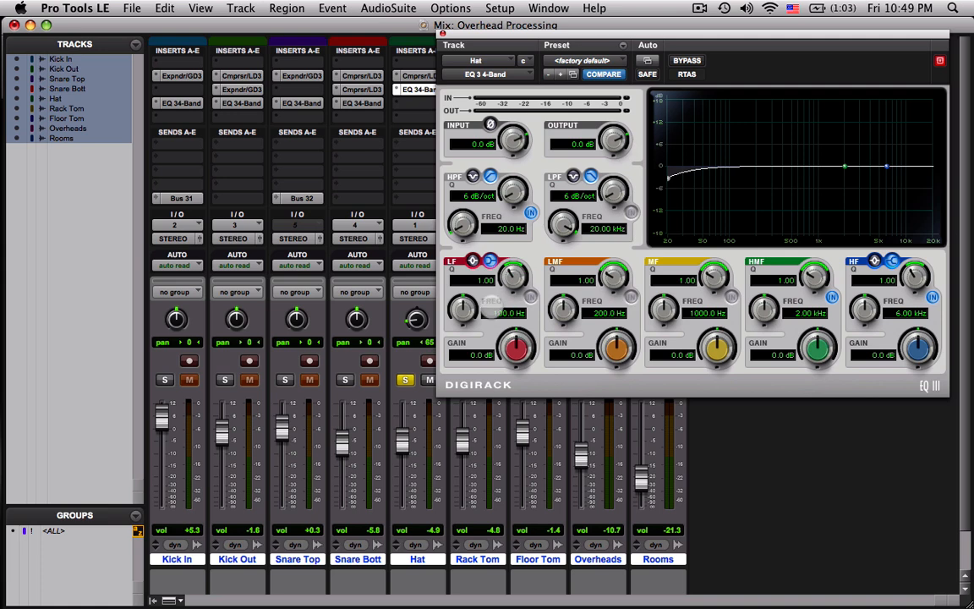
pyautogui.press('space')
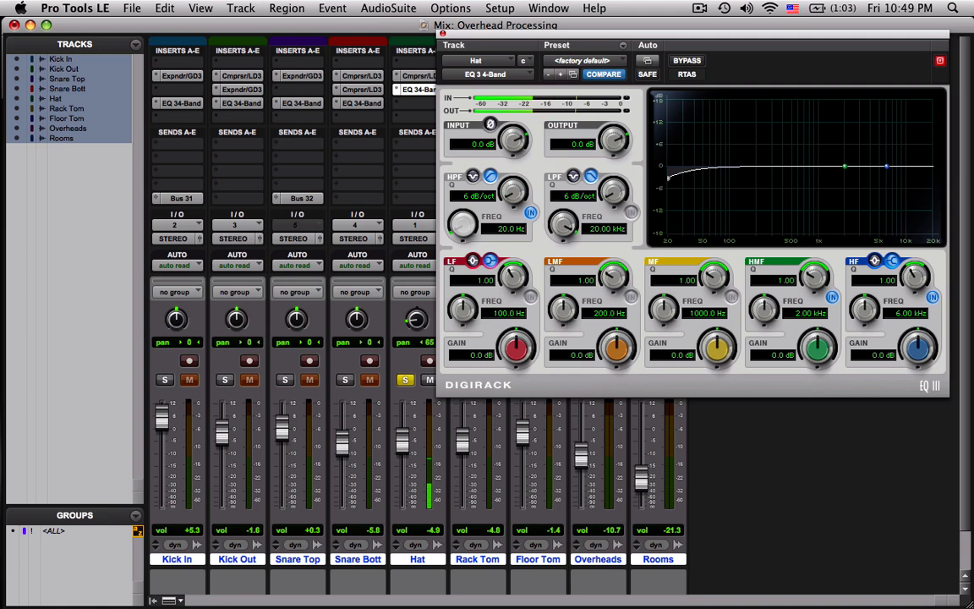
pyautogui.moveTo(463, 224); pyautogui.dragTo(463, 145)
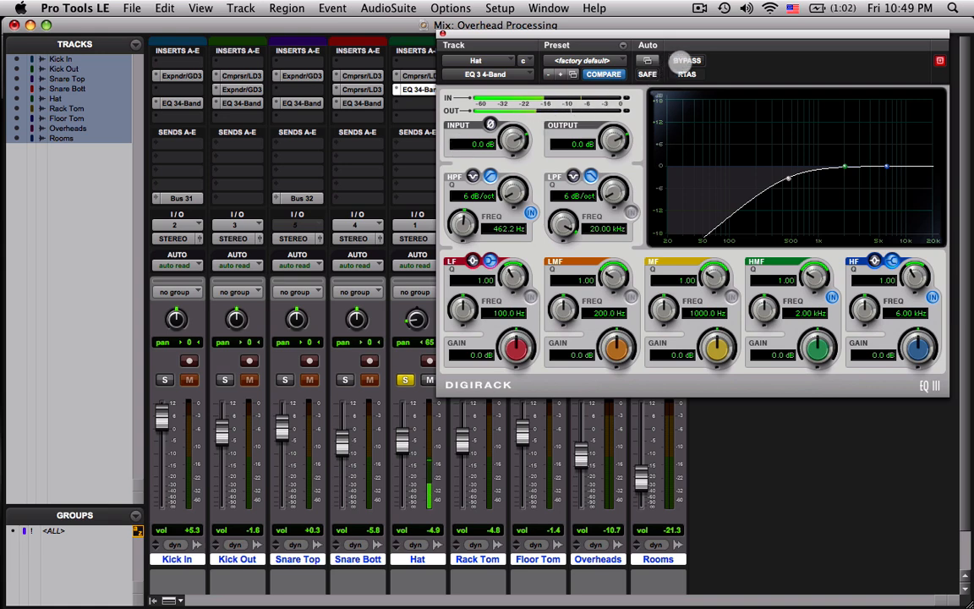
# Compare the soloed Hat sound with the EQ bypassed and active.
pyautogui.click(684, 61)
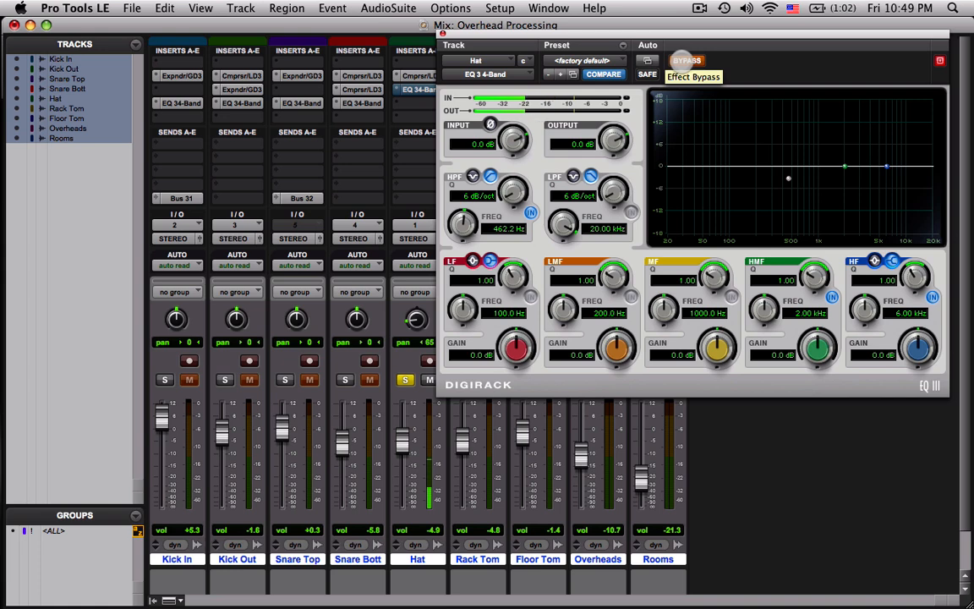
pyautogui.click(684, 60)
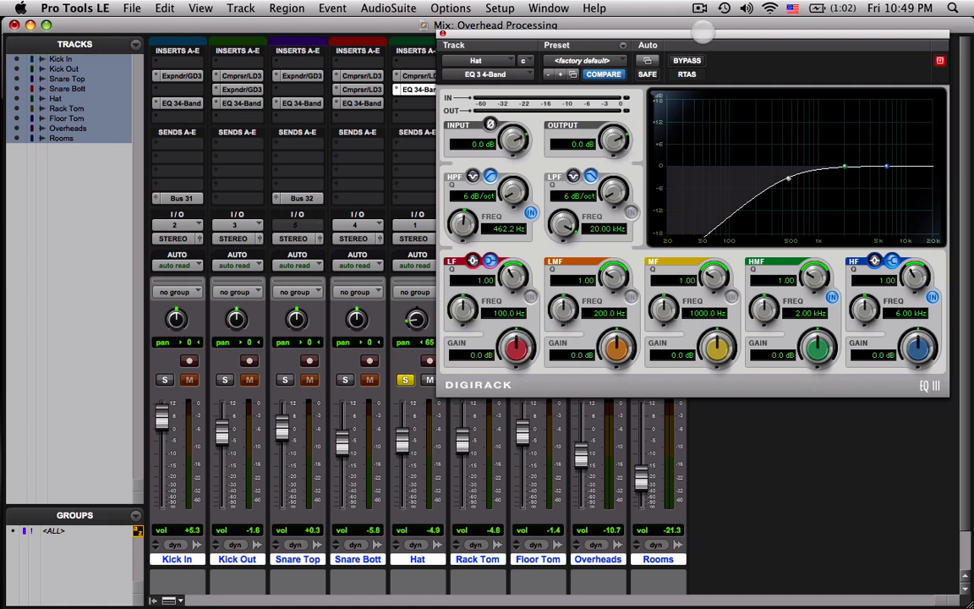
# Reposition the EQ window so that the Hat channel strip is uncovered.
pyautogui.moveTo(702, 32); pyautogui.dragTo(556, 34)
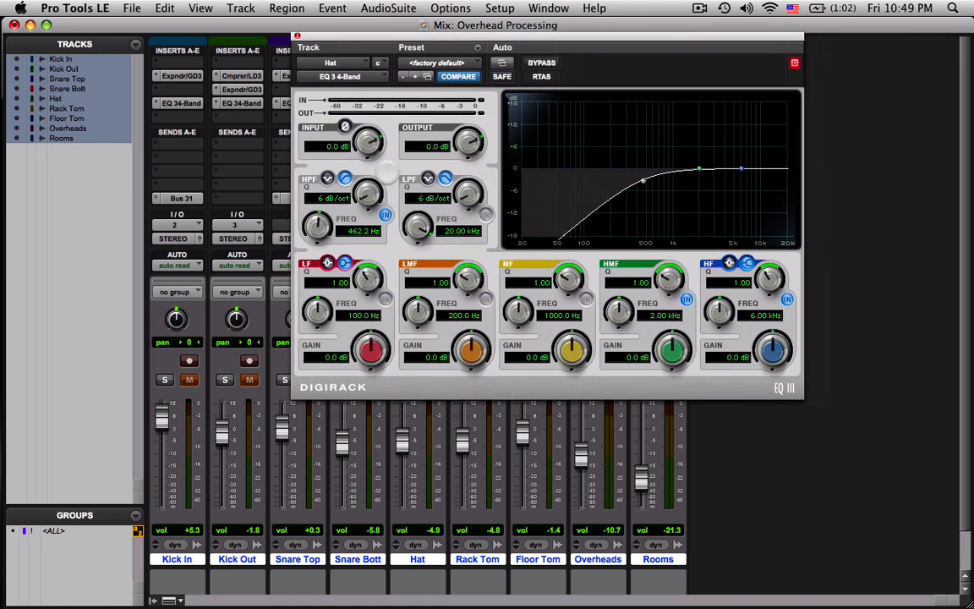
pyautogui.moveTo(489, 36); pyautogui.dragTo(663, 43)
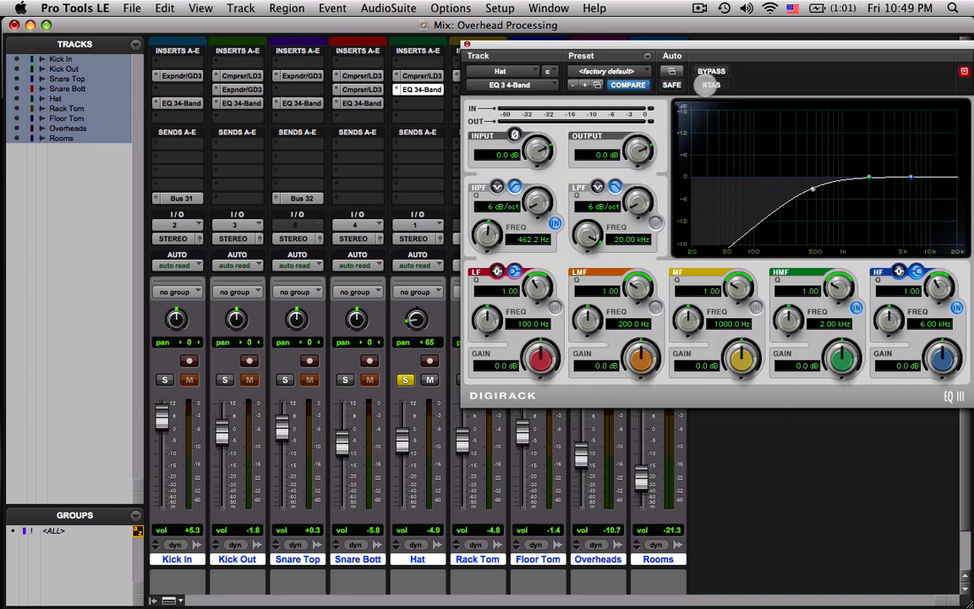
pyautogui.moveTo(737, 47); pyautogui.dragTo(585, 45)
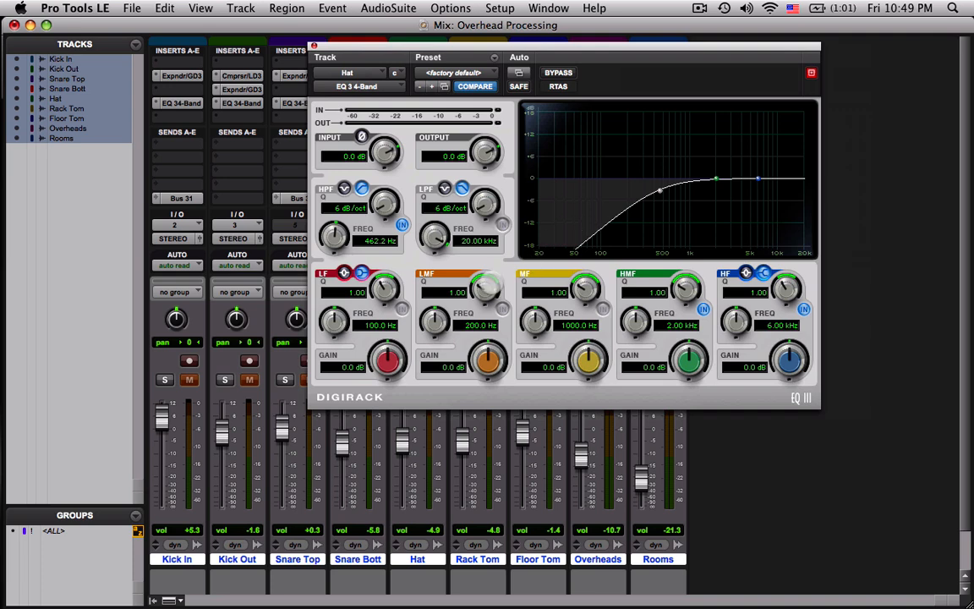
pyautogui.moveTo(488, 44); pyautogui.dragTo(637, 37)
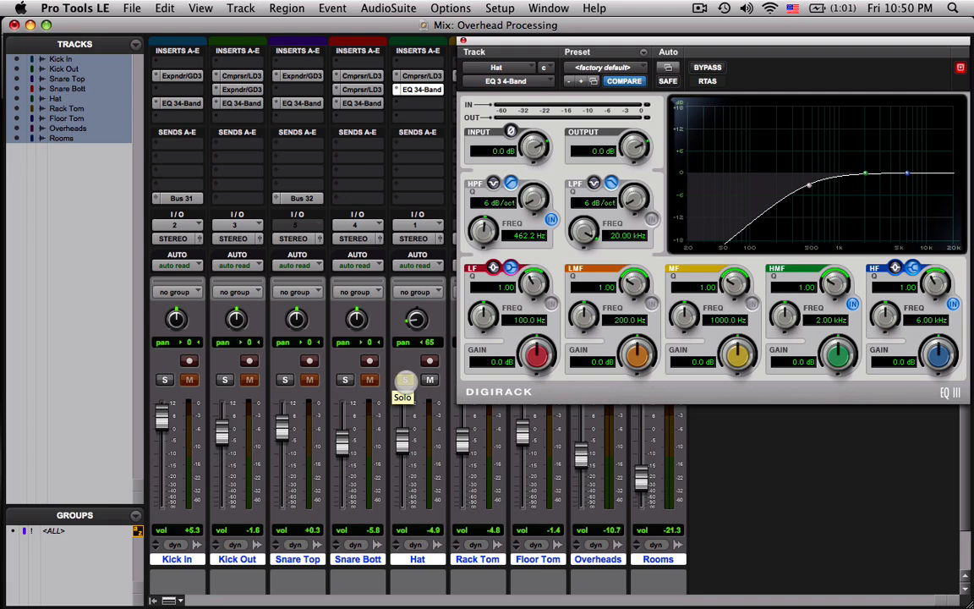
# Unsolo the Hat track and set its EQ high-pass filter to 681.9 Hz, comparing the full mix with the EQ bypassed and active.
pyautogui.click(405, 380)
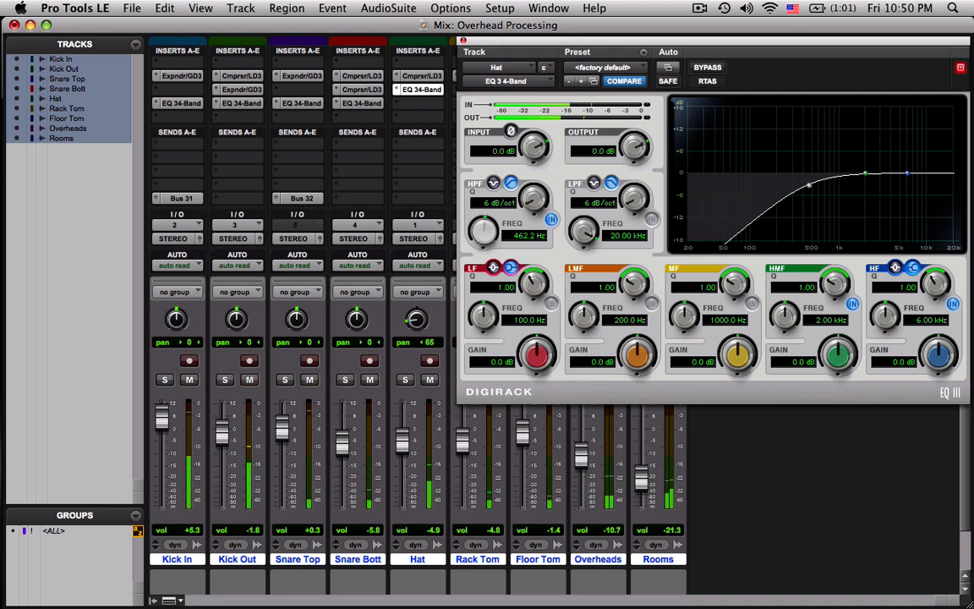
pyautogui.moveTo(483, 230); pyautogui.dragTo(480, 212)
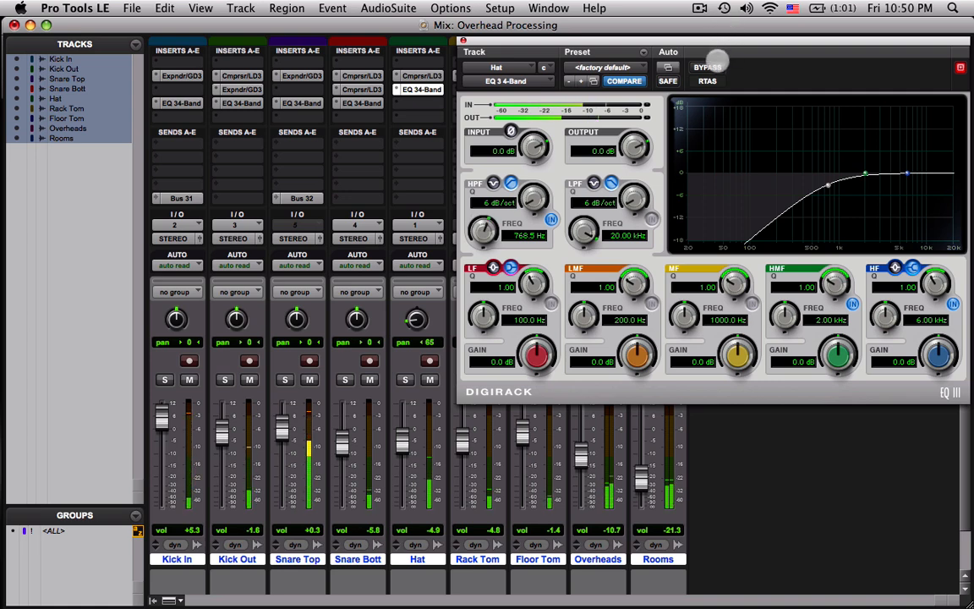
pyautogui.click(710, 66)
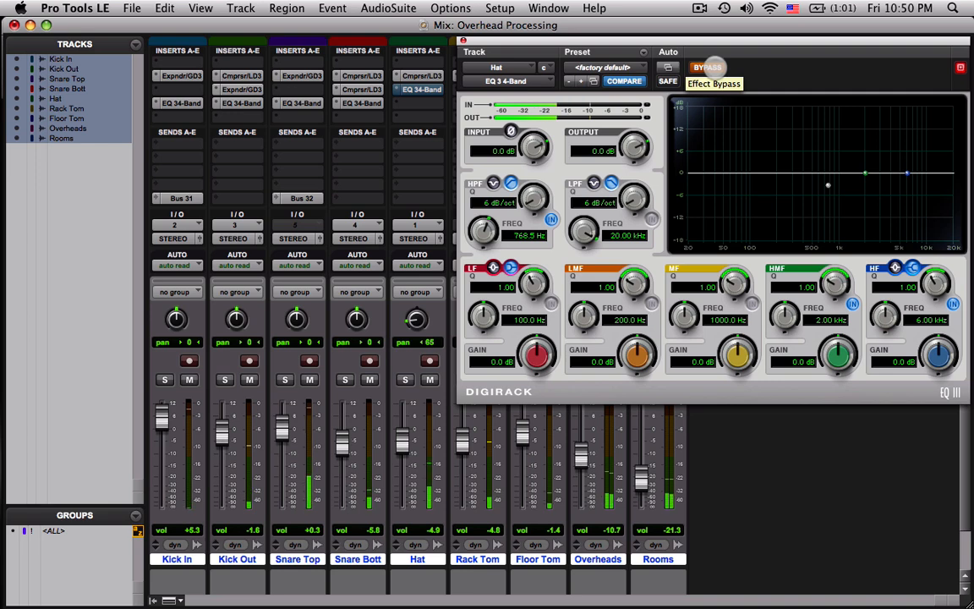
pyautogui.click(709, 66)
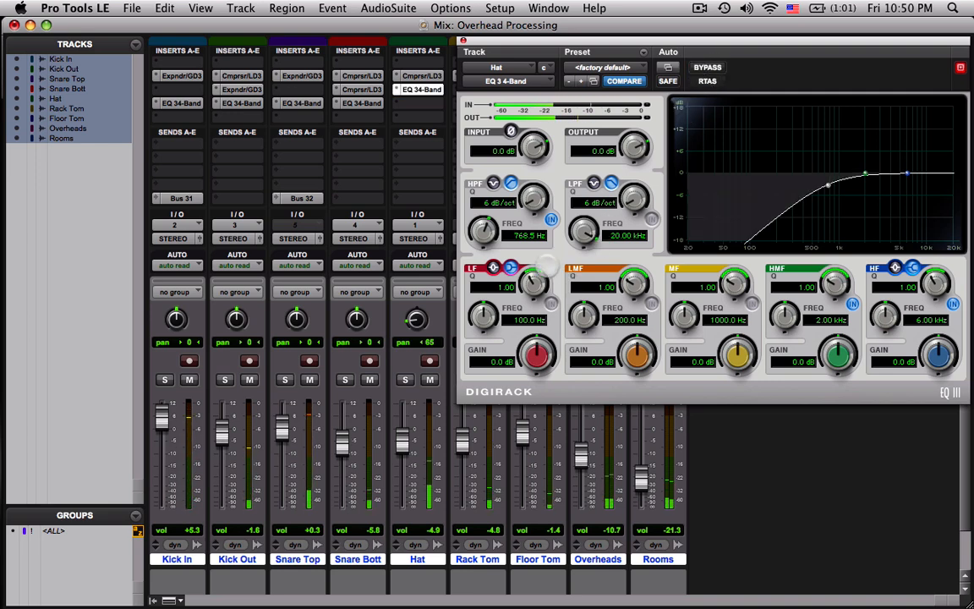
pyautogui.moveTo(484, 230); pyautogui.dragTo(484, 235)
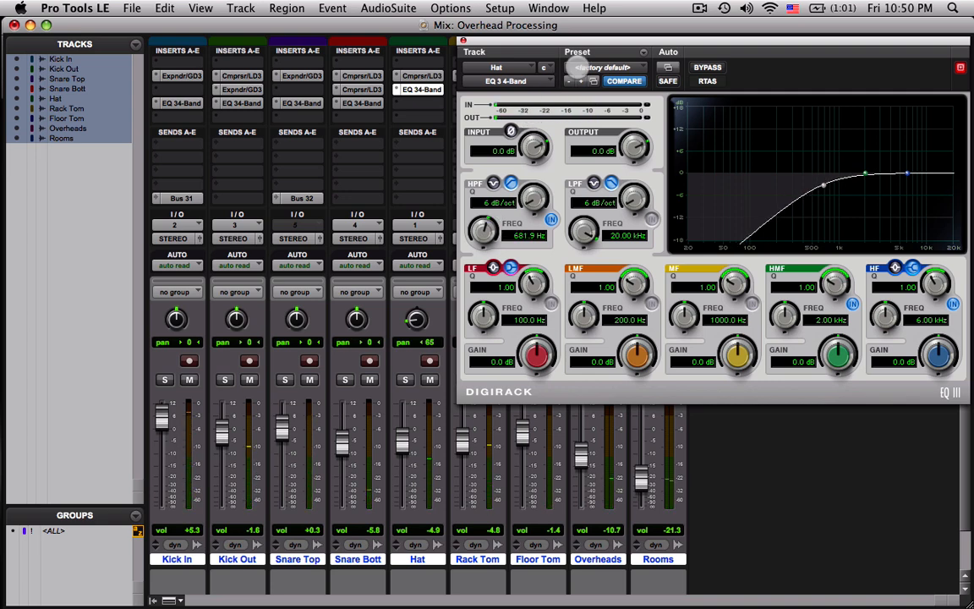
# Try an HF shelf boost of 4.3 dB at 3.85 kHz on the Hat EQ, and leave the HF band switched off.
pyautogui.moveTo(613, 41); pyautogui.dragTo(440, 40)
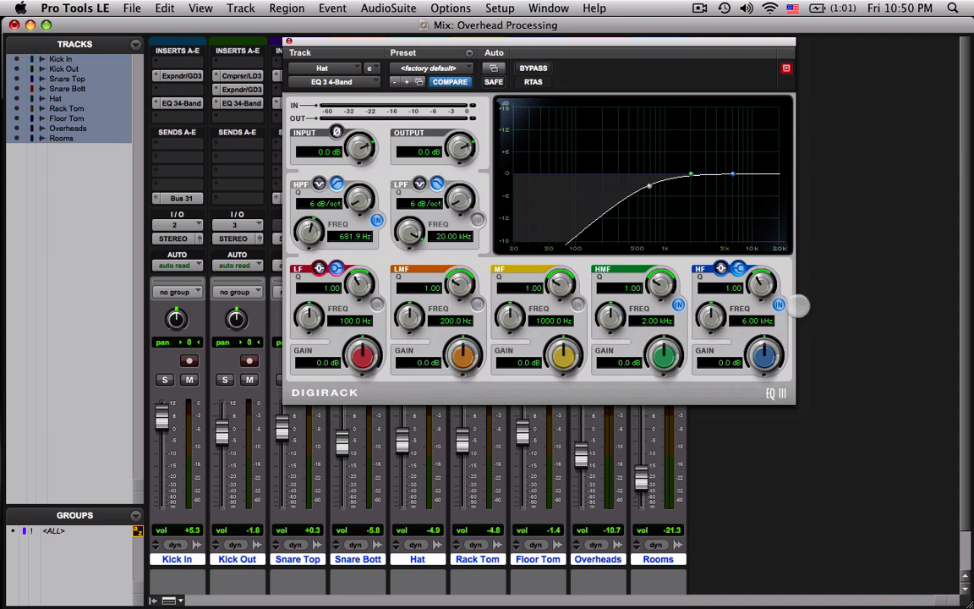
pyautogui.click(779, 304)
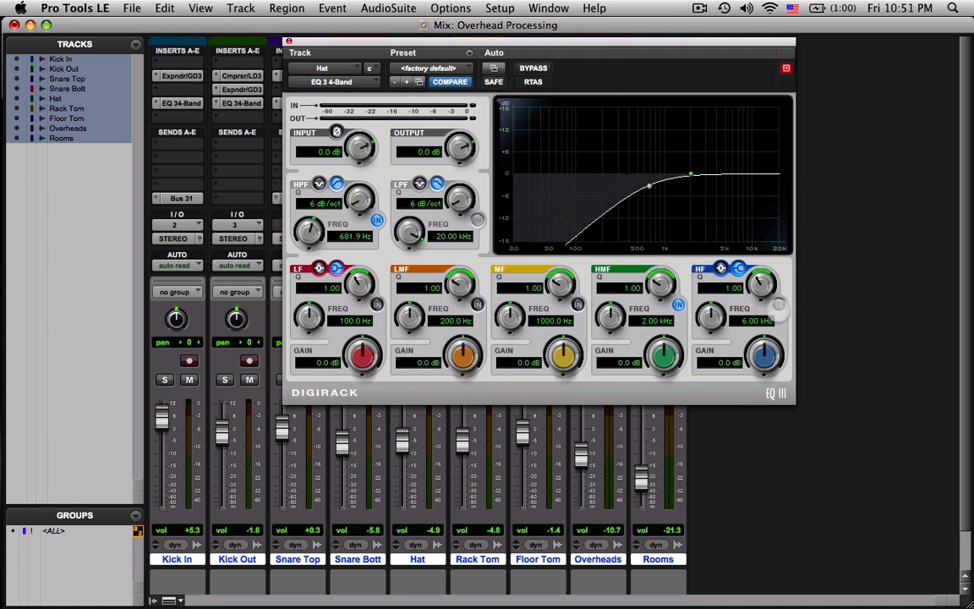
pyautogui.click(778, 307)
pyautogui.moveTo(763, 356); pyautogui.dragTo(718, 332)
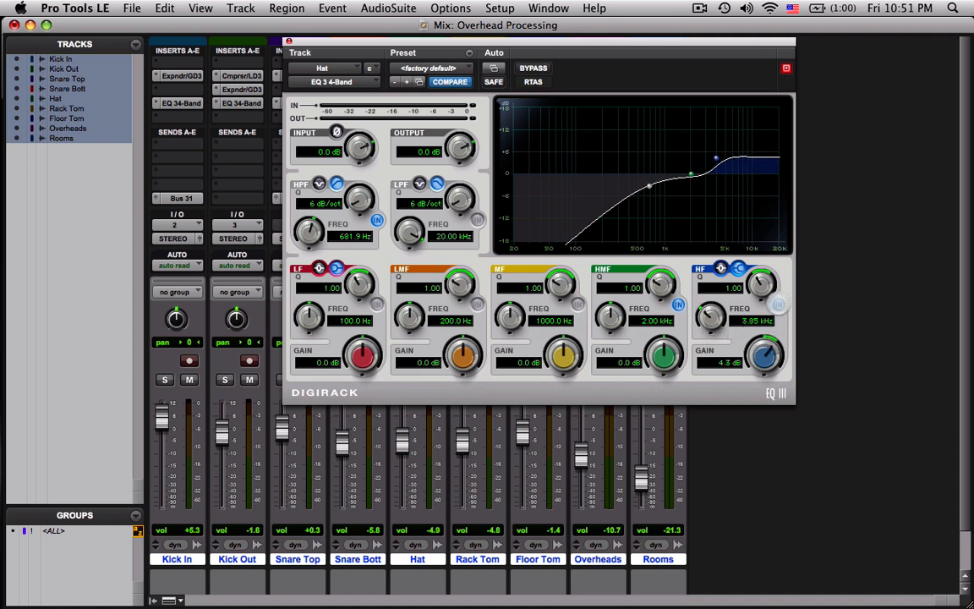
pyautogui.click(778, 305)
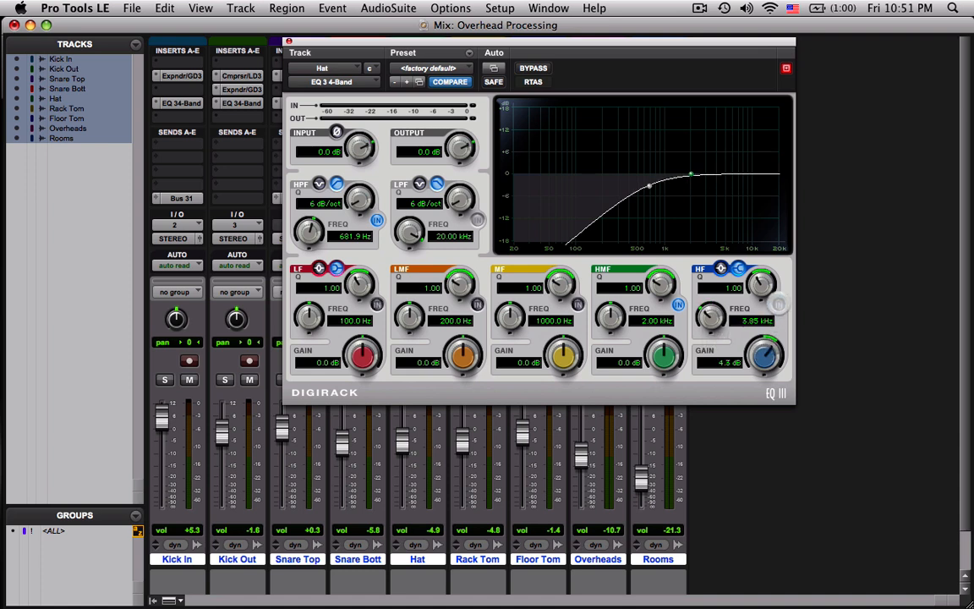
# Set the Hat EQ's HMF band to -2.7 dB at 12.62 kHz during playback, and compare the mix with the band off and on.
pyautogui.click(678, 304)
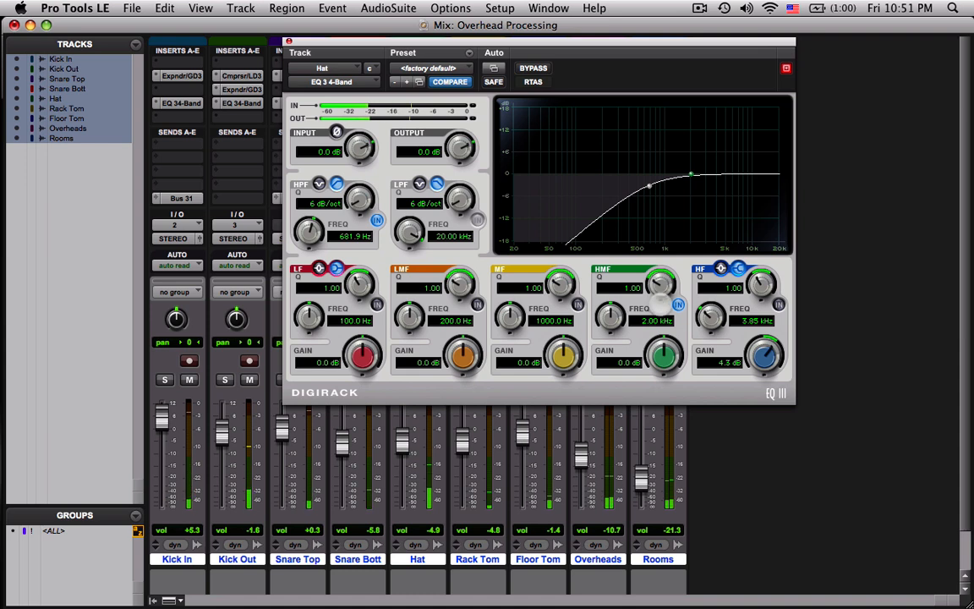
pyautogui.moveTo(662, 355); pyautogui.dragTo(654, 365)
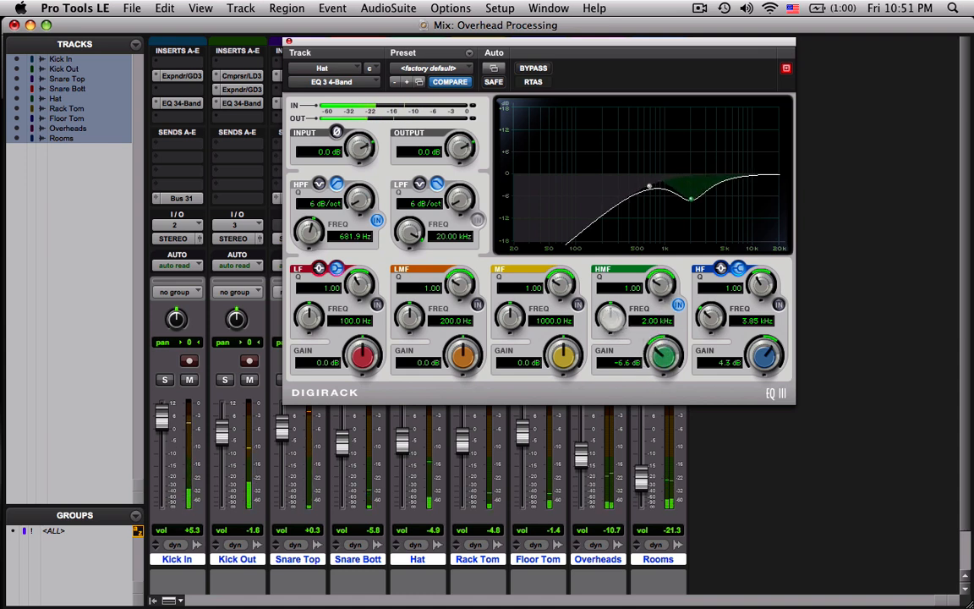
pyautogui.moveTo(610, 318); pyautogui.dragTo(608, 257)
pyautogui.moveTo(660, 354); pyautogui.dragTo(656, 339)
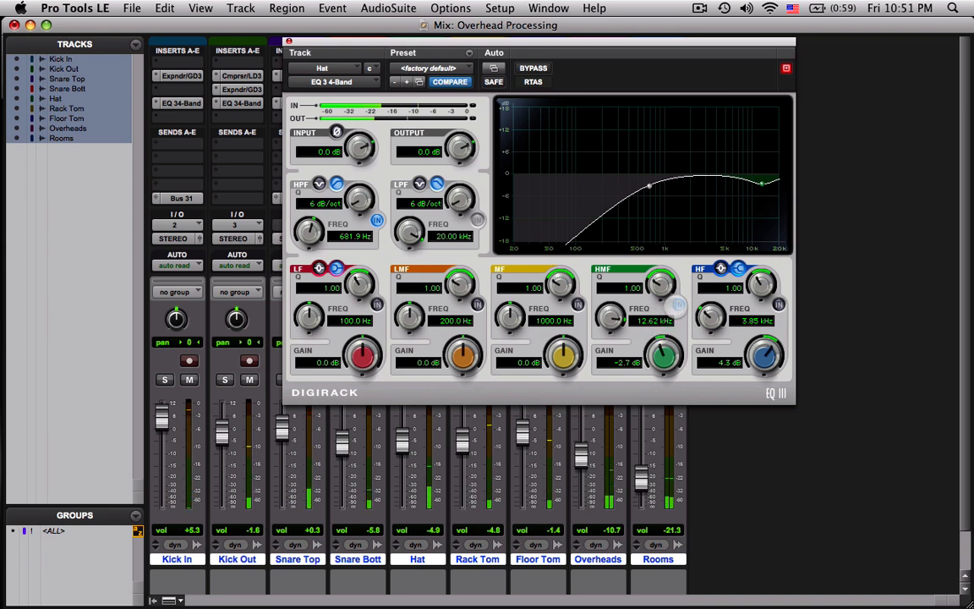
pyautogui.click(677, 304)
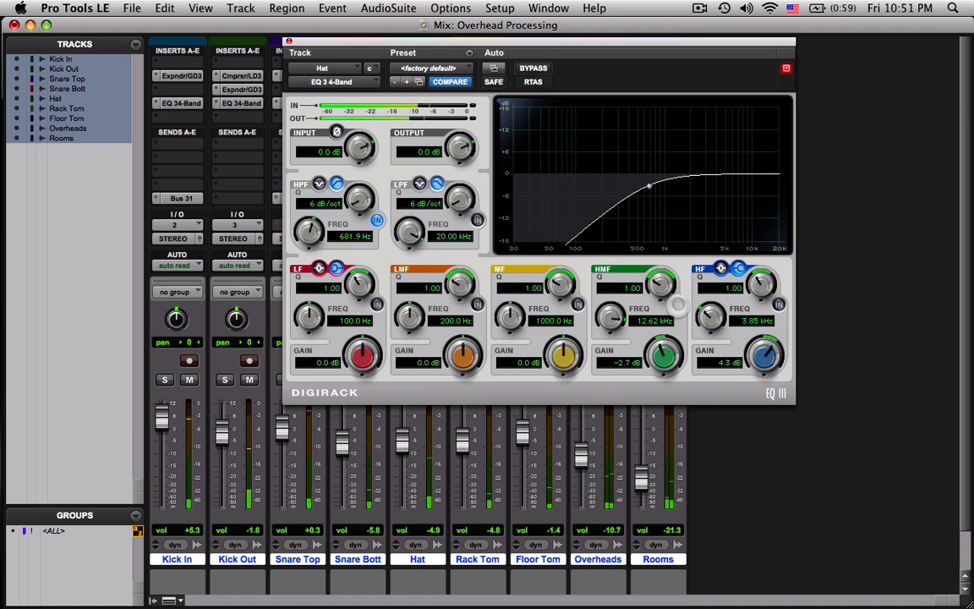
pyautogui.click(677, 304)
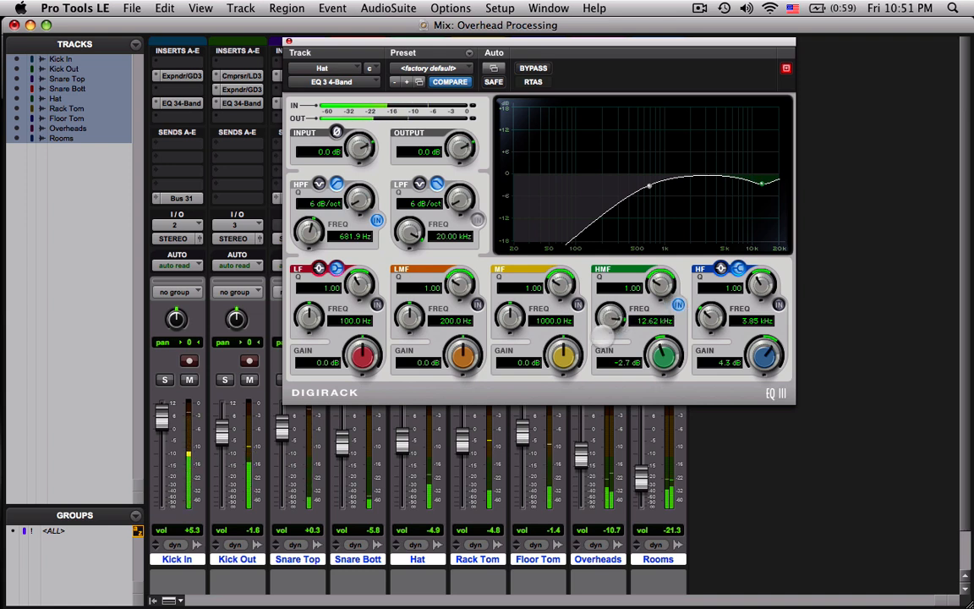
# Raise the Hat track's volume to -3.7 dB and close its EQ window.
pyautogui.moveTo(401, 438); pyautogui.dragTo(402, 437)
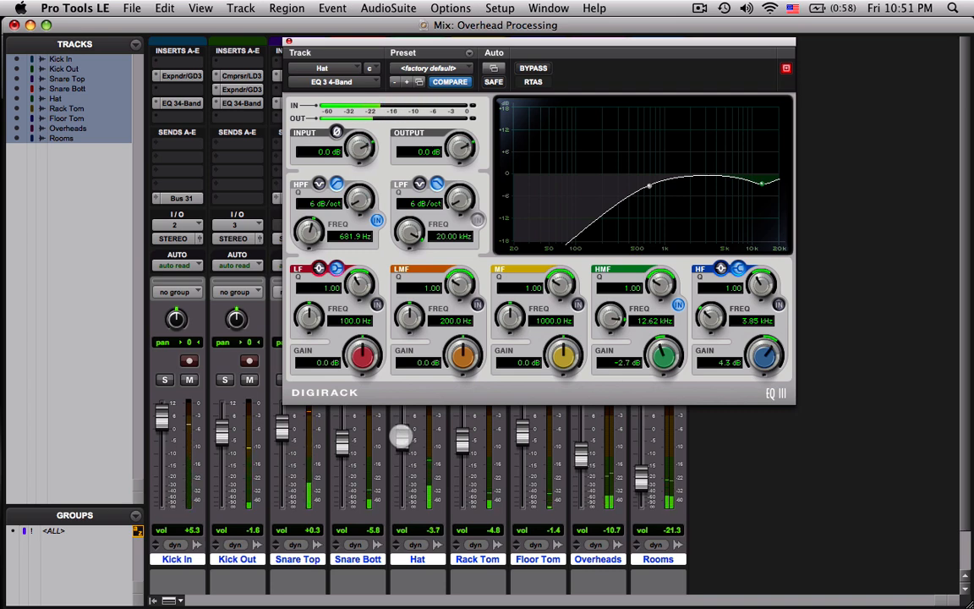
pyautogui.click(288, 40)
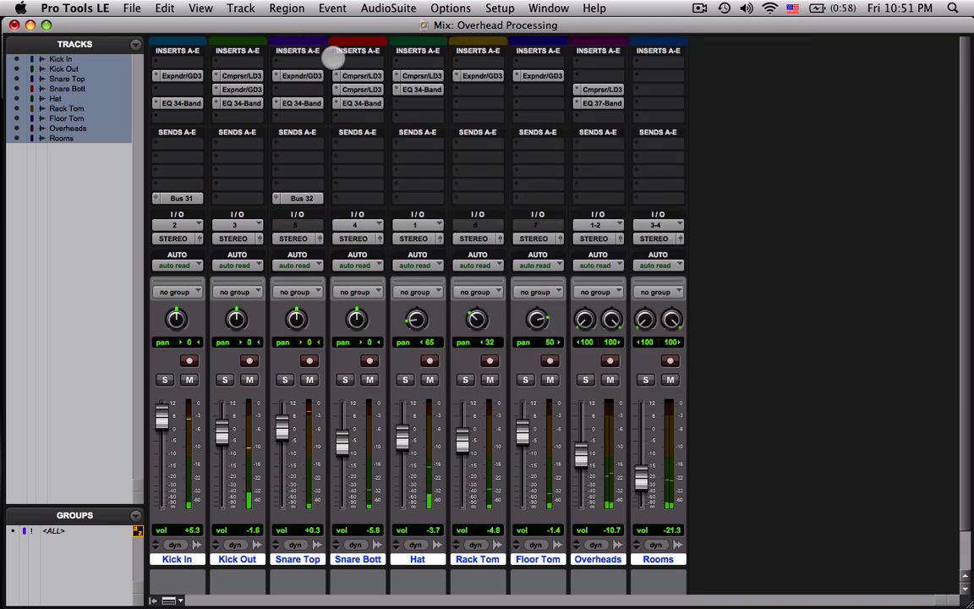
# Open the Hat track's snare-keyed compressor, set its ratio to 1.7:1, and close its window.
pyautogui.click(398, 76)
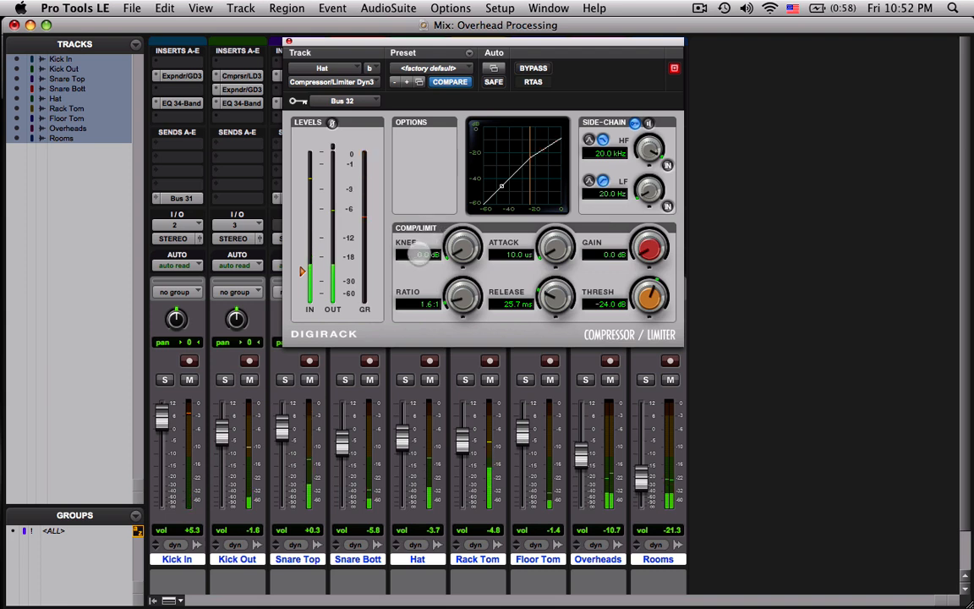
pyautogui.moveTo(452, 287); pyautogui.dragTo(459, 290)
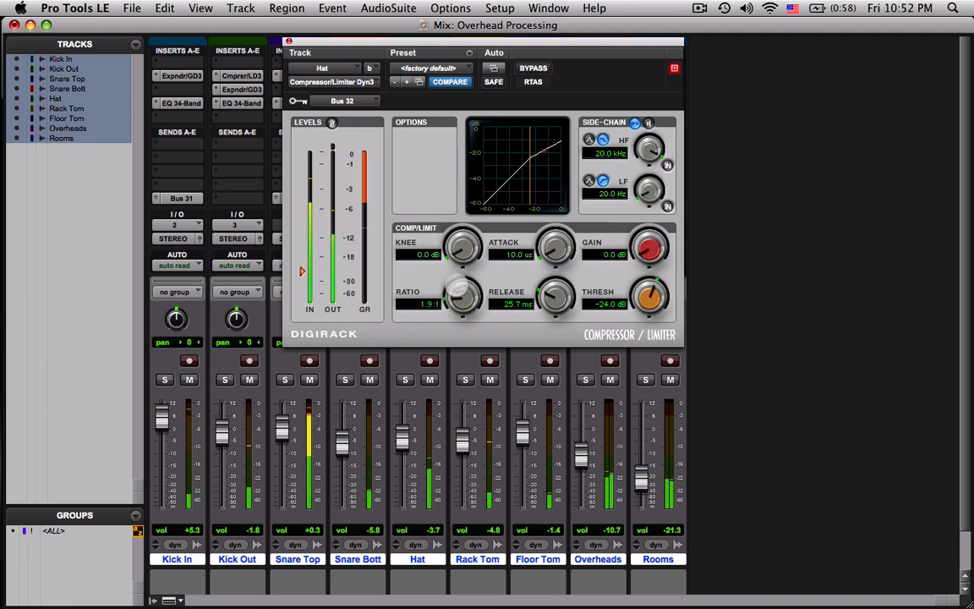
pyautogui.moveTo(456, 285); pyautogui.dragTo(459, 292)
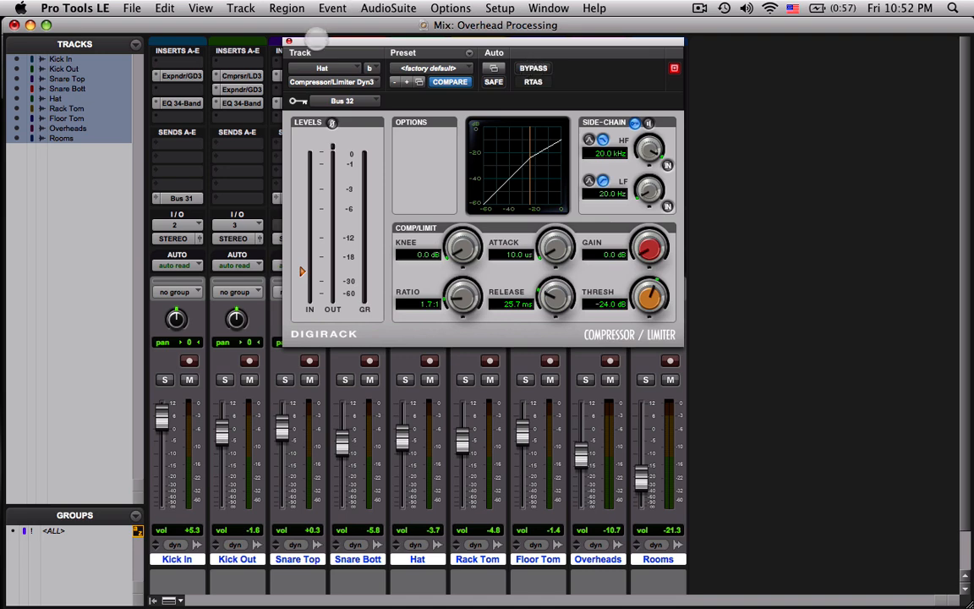
pyautogui.moveTo(315, 40); pyautogui.dragTo(550, 105)
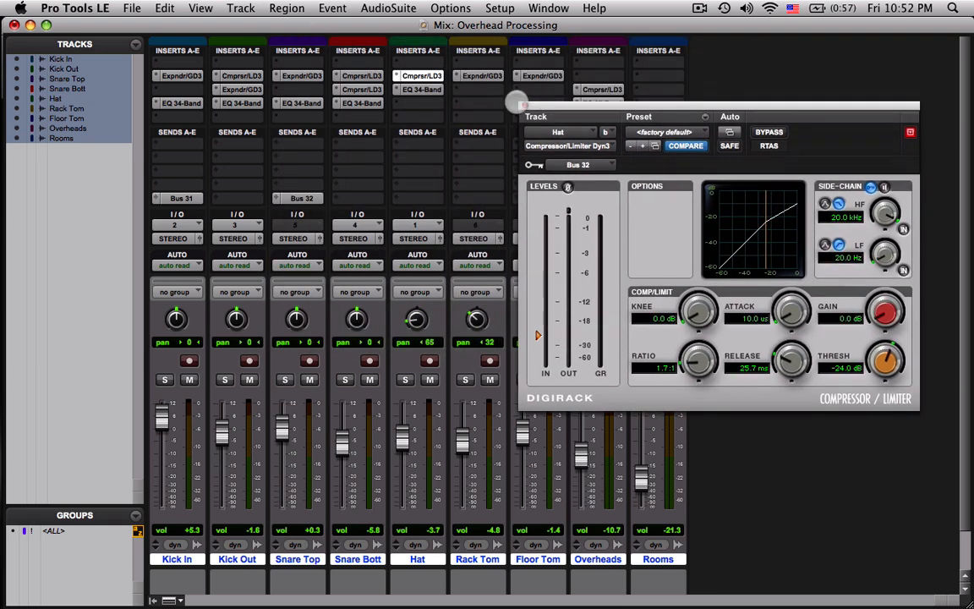
pyautogui.click(524, 105)
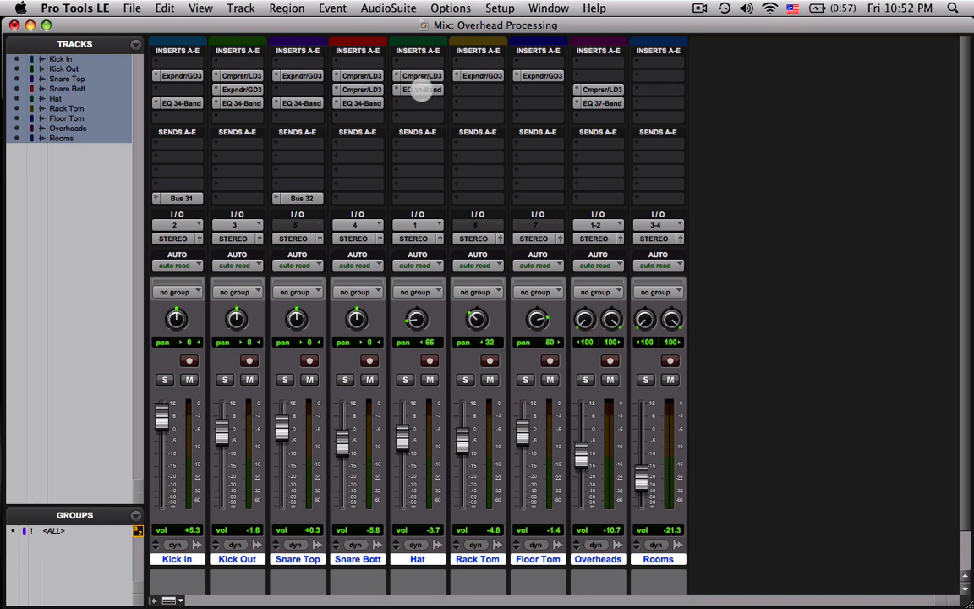
# Reopen the Hat track's EQ, set the HMF band's Q to 1.15, and close the EQ window.
pyautogui.click(422, 90)
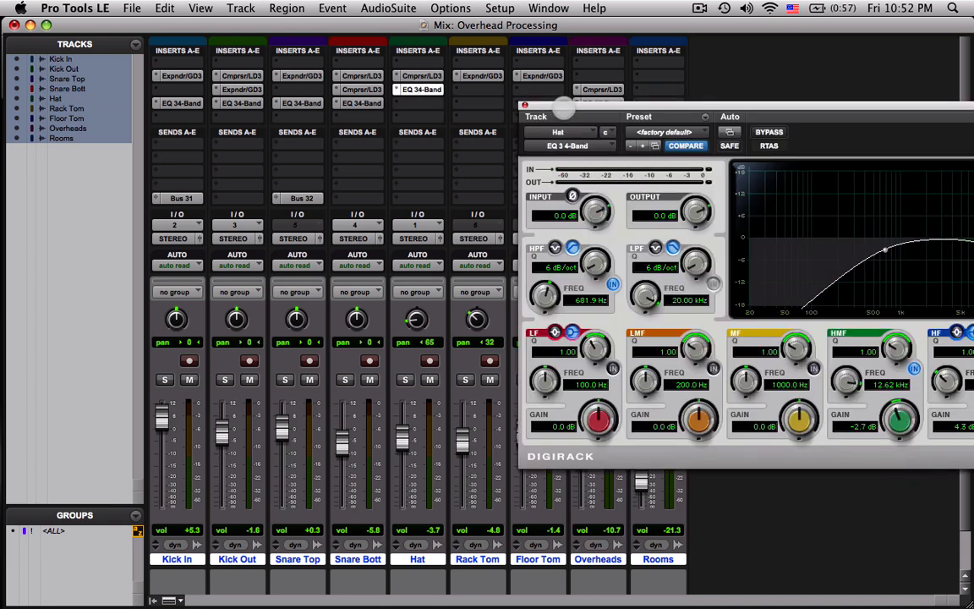
pyautogui.moveTo(563, 106); pyautogui.dragTo(342, 95)
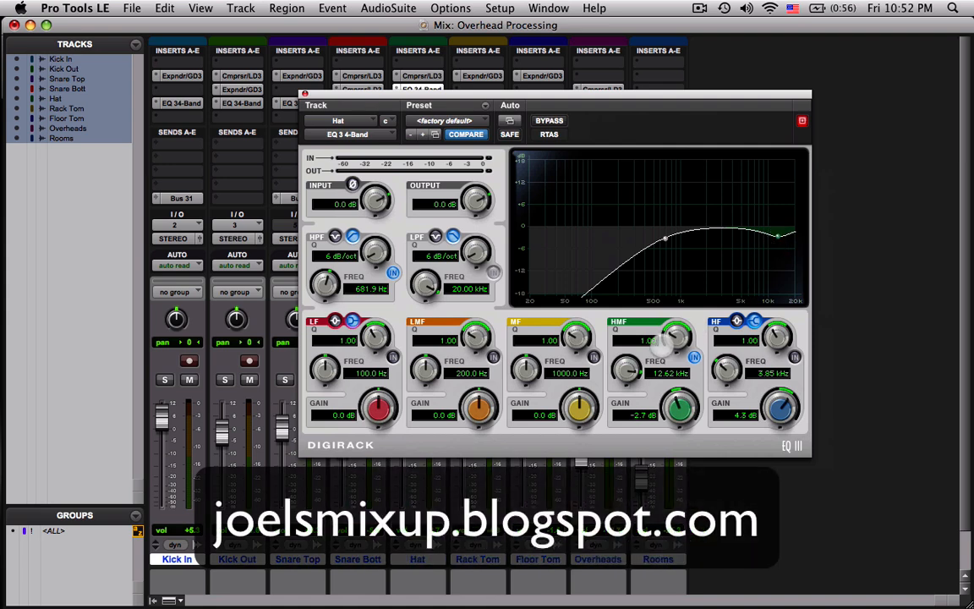
pyautogui.moveTo(662, 340); pyautogui.dragTo(675, 334)
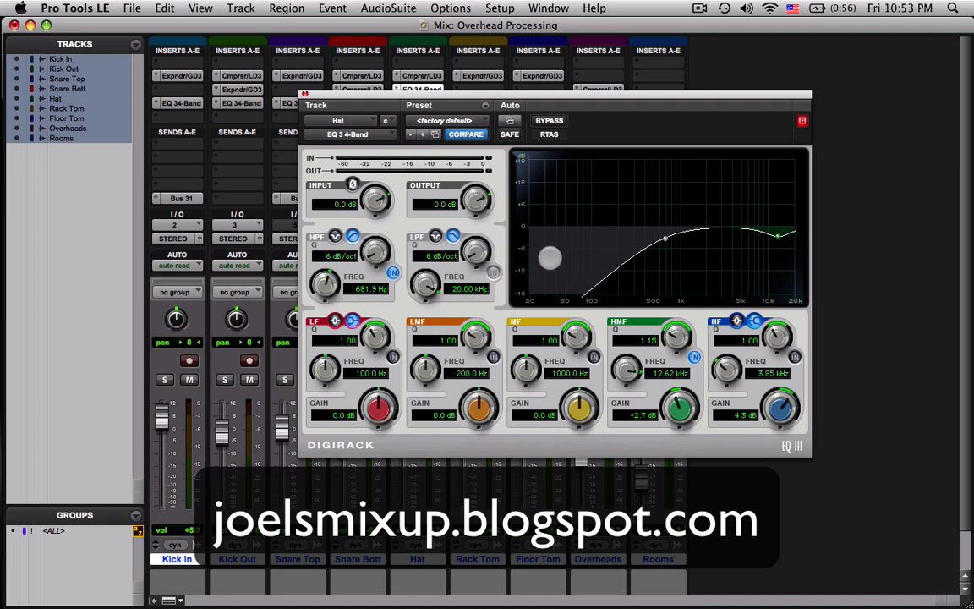
pyautogui.click(304, 93)
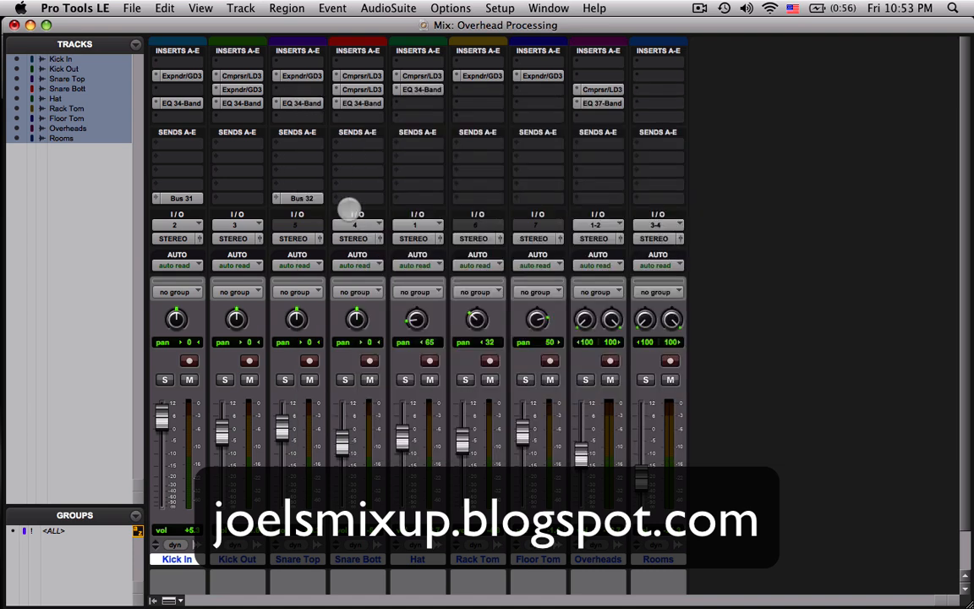